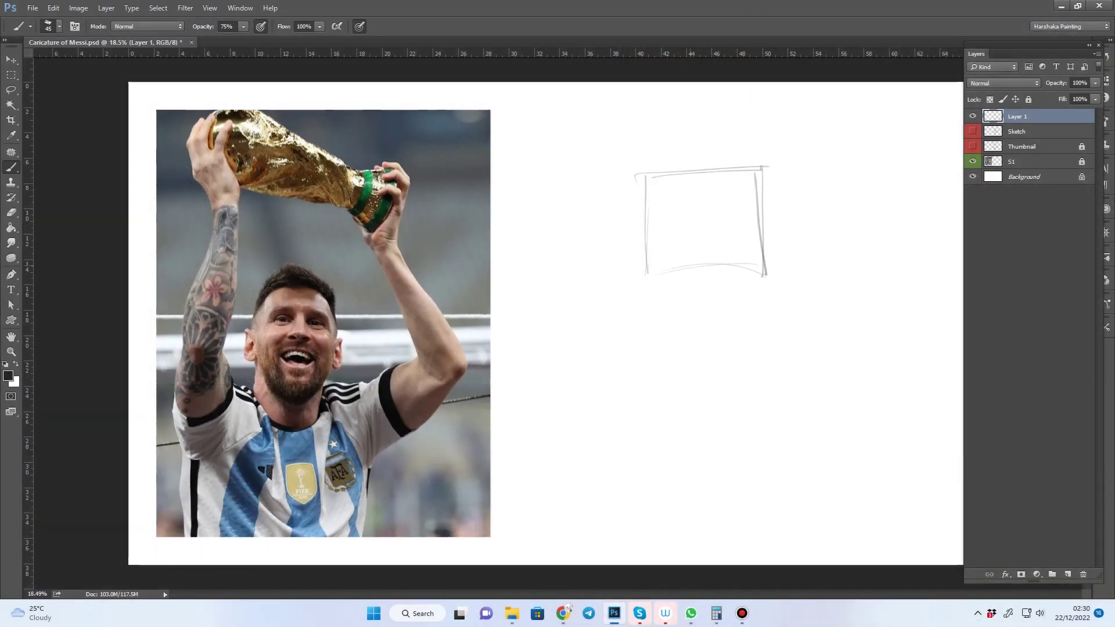
Step: Retrace the top guide box and draw the large head circle and chin oval
left_click_drag(644, 276, 773, 283)
left_click_drag(641, 187, 785, 188)
left_click_drag(633, 372, 800, 376)
left_click_drag(674, 460, 756, 456)
left_click_drag(619, 427, 754, 467)
left_click_drag(772, 273, 633, 407)
left_click_drag(705, 543, 693, 490)
Step: Sketch jaw lines converging below the head circle
left_click_drag(822, 418, 756, 534)
left_click_drag(618, 418, 705, 549)
left_click_drag(644, 213, 634, 301)
left_click_drag(667, 177, 720, 200)
mouse_move(702, 198)
left_mouse_down()
mouse_move(737, 174)
mouse_move(765, 273)
left_mouse_up()
Step: Retrace the box edges and add inner arcs along the top of the circle
left_click_drag(658, 250, 762, 244)
left_click_drag(665, 191, 761, 180)
left_click_drag(651, 307, 762, 296)
left_click_drag(682, 294, 763, 306)
left_click_drag(712, 279, 773, 304)
mouse_move(652, 307)
left_mouse_down()
mouse_move(702, 276)
mouse_move(725, 280)
mouse_move(692, 282)
left_mouse_up()
Step: Sketch the nose ellipse, curved mouth line, mouth corners and lower lip
mouse_move(658, 335)
left_mouse_down()
mouse_move(775, 329)
mouse_move(688, 363)
left_mouse_up()
mouse_move(670, 420)
left_mouse_down()
mouse_move(725, 388)
mouse_move(787, 413)
left_mouse_up()
left_click_drag(669, 419, 749, 389)
left_click_drag(660, 421, 693, 440)
left_click_drag(775, 427, 791, 418)
left_click_drag(692, 445, 760, 443)
left_click_drag(698, 415, 753, 414)
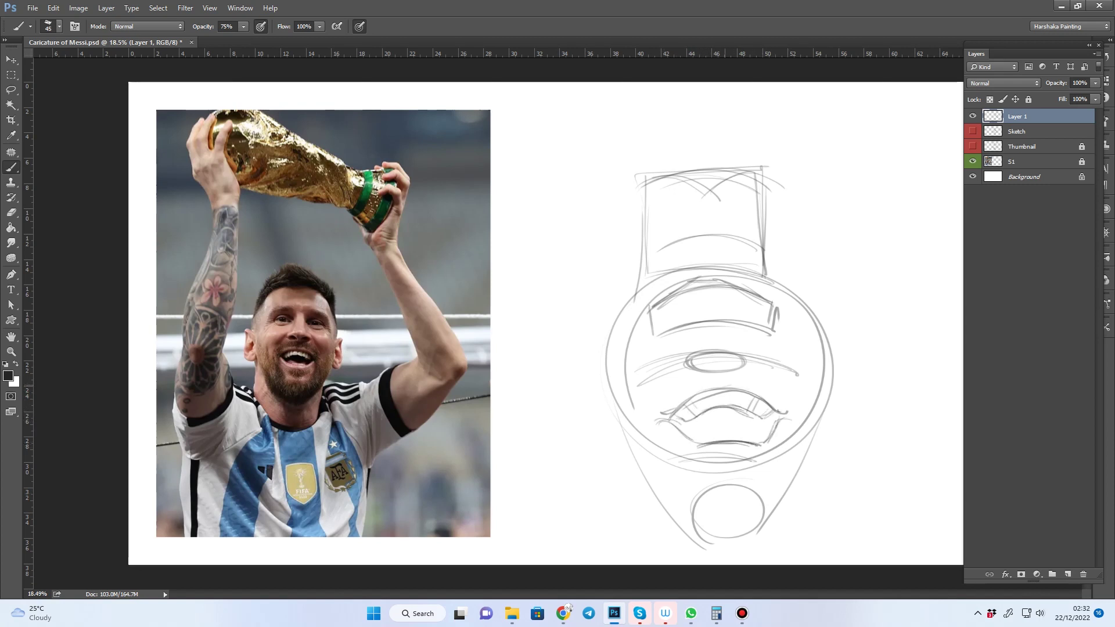
Step: Add the upper lip and outline and hatch the chin below the mouth
mouse_move(660, 411)
left_mouse_down()
mouse_move(748, 381)
mouse_move(650, 426)
mouse_move(694, 372)
mouse_move(787, 401)
mouse_move(682, 463)
left_mouse_up()
left_click_drag(788, 412, 743, 478)
mouse_move(669, 430)
left_mouse_down()
mouse_move(688, 471)
mouse_move(752, 491)
left_mouse_up()
mouse_move(708, 531)
left_mouse_down()
mouse_move(751, 491)
mouse_move(748, 500)
left_mouse_up()
left_click_drag(680, 461, 697, 503)
Step: Draw the face sides below eye level and hatch the jaw for the beard
left_click_drag(633, 392, 648, 447)
left_click_drag(805, 394, 791, 444)
left_click_drag(837, 379, 799, 428)
left_click_drag(760, 511, 793, 429)
left_click_drag(796, 476, 816, 415)
left_click_drag(631, 410, 697, 546)
left_click_drag(821, 323, 818, 423)
Step: Reinforce the face contour and add the head outline, both ears and nose
left_click_drag(620, 327, 615, 436)
mouse_move(631, 287)
left_mouse_down()
mouse_move(610, 326)
mouse_move(613, 317)
left_mouse_up()
left_click_drag(638, 197, 630, 293)
left_click_drag(777, 214, 833, 348)
left_click_drag(609, 331, 609, 436)
left_click_drag(831, 348, 804, 450)
left_click_drag(685, 360, 745, 359)
Step: Draw the hatched nose bridge, the eyes, dark eyebrows and under-eye strokes
mouse_move(704, 285)
left_mouse_down()
mouse_move(705, 360)
mouse_move(720, 345)
left_mouse_up()
left_click_drag(725, 302, 733, 357)
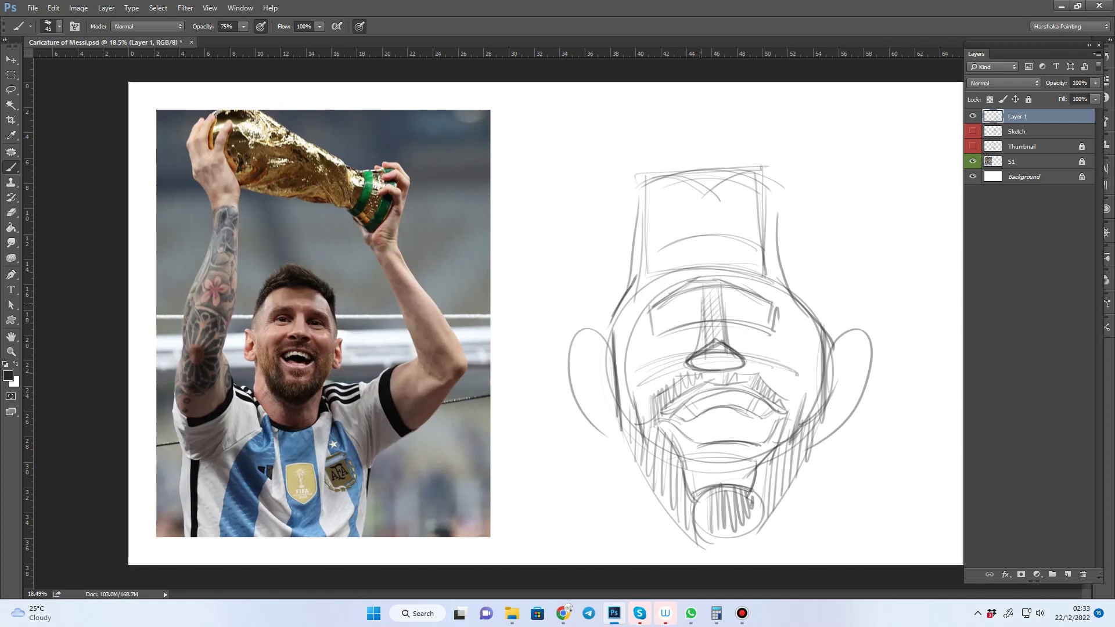
mouse_move(650, 318)
left_mouse_down()
mouse_move(701, 305)
mouse_move(764, 317)
mouse_move(695, 282)
mouse_move(752, 286)
left_mouse_up()
left_click_drag(730, 331, 780, 349)
mouse_move(647, 337)
left_mouse_down()
mouse_move(695, 351)
mouse_move(662, 356)
left_mouse_up()
Step: Mark the cheek contours and hatch both cheeks beside the nose
left_click_drag(794, 336, 771, 359)
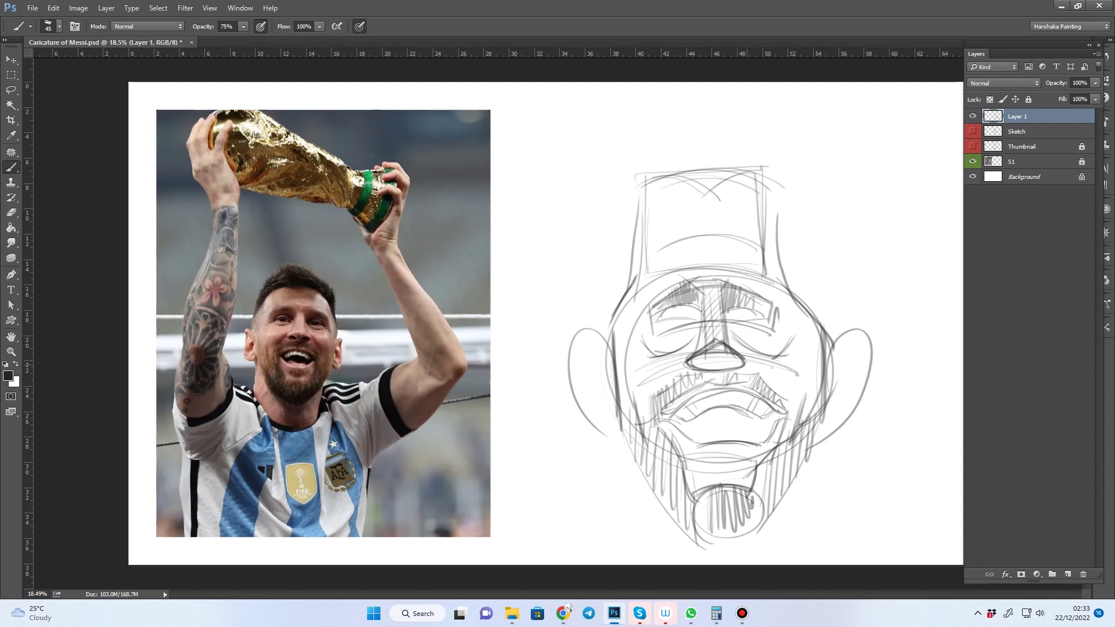
left_click_drag(656, 385, 690, 354)
left_click_drag(742, 381, 781, 360)
left_click_drag(649, 381, 696, 346)
mouse_move(749, 378)
left_mouse_down()
mouse_move(781, 355)
mouse_move(784, 382)
left_mouse_up()
Step: Strengthen both cheek contours and redraw the right ear's shape
mouse_move(636, 334)
left_mouse_down()
mouse_move(646, 385)
mouse_move(666, 382)
mouse_move(617, 396)
left_mouse_up()
left_click_drag(823, 374, 798, 396)
left_click_drag(816, 322, 810, 389)
left_click_drag(627, 322, 620, 406)
mouse_move(831, 347)
left_mouse_down()
mouse_move(860, 323)
mouse_move(856, 403)
mouse_move(824, 446)
mouse_move(807, 448)
mouse_move(834, 365)
mouse_move(843, 417)
mouse_move(826, 426)
left_mouse_up()
Step: Hatch inside the right ear and erase part of its outer edge
left_click_drag(836, 371, 830, 418)
key("e")
left_click_drag(865, 329, 866, 392)
key("b")
Step: Sketch the left ear's outline, inner contour, lobe and inner detail
left_click_drag(610, 323, 585, 349)
left_click_drag(605, 331, 583, 366)
left_click_drag(611, 363, 602, 385)
mouse_move(588, 326)
left_mouse_down()
mouse_move(574, 413)
mouse_move(621, 444)
mouse_move(597, 414)
left_mouse_up()
mouse_move(610, 412)
left_mouse_down()
mouse_move(591, 395)
mouse_move(589, 408)
left_mouse_up()
left_click_drag(601, 344, 587, 362)
Step: After a cancelled rotation, round off the top of the head and hatch the hairline
key("ctrl+t")
left_click_drag(888, 160, 897, 168)
key("Escape")
left_click_drag(685, 154, 666, 187)
mouse_move(695, 135)
left_mouse_down()
mouse_move(653, 174)
mouse_move(644, 232)
mouse_move(705, 98)
mouse_move(781, 135)
left_mouse_up()
mouse_move(720, 93)
left_mouse_down()
mouse_move(798, 147)
mouse_move(811, 171)
mouse_move(795, 224)
left_mouse_up()
mouse_move(804, 156)
left_mouse_down()
mouse_move(790, 215)
mouse_move(743, 152)
mouse_move(793, 158)
left_mouse_up()
mouse_move(693, 156)
left_mouse_down()
mouse_move(738, 166)
mouse_move(720, 114)
mouse_move(755, 102)
left_mouse_up()
left_click_drag(749, 152, 786, 98)
left_click_drag(807, 183, 799, 243)
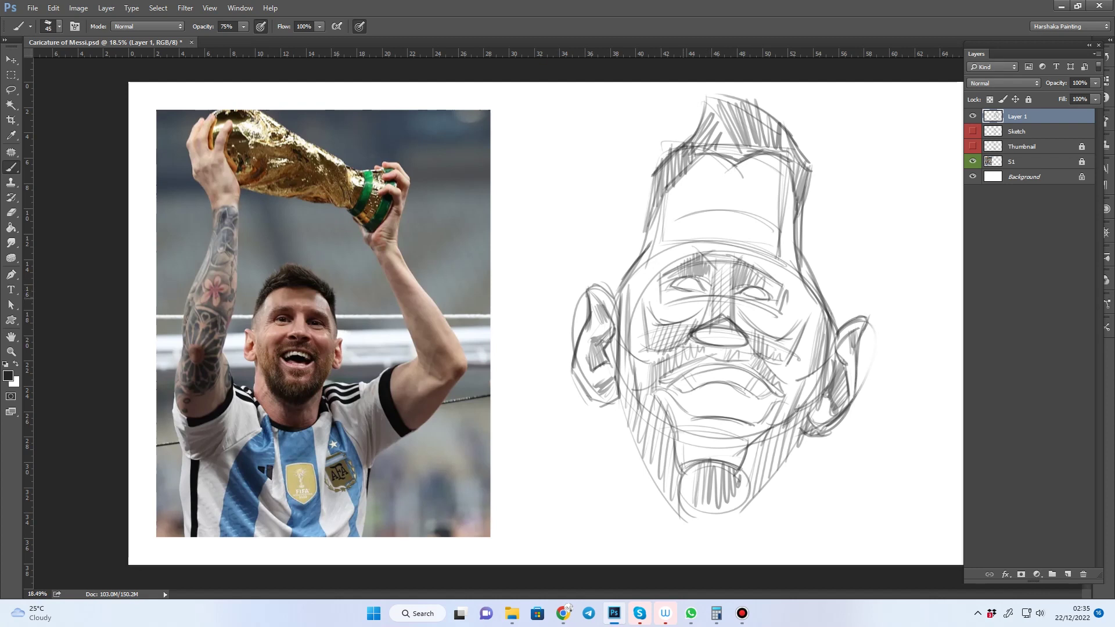
Step: Darken both eyebrows, add cheek lines beside the nose and redraw the right face contour
left_click_drag(656, 292, 677, 269)
mouse_move(785, 303)
left_mouse_down()
mouse_move(750, 280)
mouse_move(736, 290)
left_mouse_up()
left_click_drag(673, 281, 703, 273)
left_click_drag(762, 320, 797, 334)
mouse_move(650, 303)
left_mouse_down()
mouse_move(680, 323)
mouse_move(674, 264)
left_mouse_up()
left_click_drag(788, 251, 815, 324)
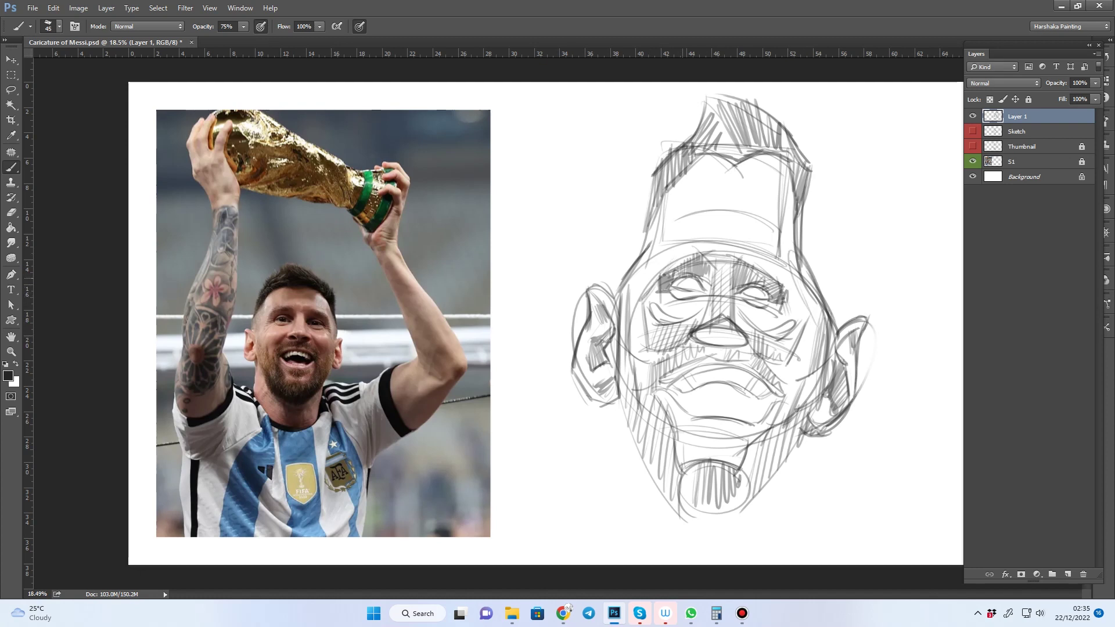
left_click_drag(667, 251, 769, 252)
left_click_drag(784, 283, 755, 259)
left_click_drag(662, 266, 710, 249)
Step: Sketch and hatch forehead lines, hair area and brow shading
mouse_move(673, 186)
left_mouse_down()
mouse_move(672, 251)
mouse_move(723, 168)
left_mouse_up()
left_click_drag(690, 210, 761, 216)
left_click_drag(798, 177, 754, 198)
mouse_move(744, 153)
left_mouse_down()
mouse_move(715, 174)
mouse_move(754, 152)
left_mouse_up()
mouse_move(743, 200)
left_mouse_down()
mouse_move(775, 157)
mouse_move(766, 181)
left_mouse_up()
left_click_drag(690, 199, 691, 248)
mouse_move(703, 201)
left_mouse_down()
mouse_move(702, 253)
mouse_move(737, 245)
left_mouse_up()
left_click_drag(790, 207, 780, 262)
left_click_drag(760, 252, 786, 282)
Step: Hatch both cheeks down toward the mustache area
left_click_drag(792, 332, 792, 398)
mouse_move(785, 336)
left_mouse_down()
mouse_move(778, 408)
mouse_move(774, 391)
left_mouse_up()
left_click_drag(650, 331, 641, 380)
left_click_drag(640, 351, 634, 396)
left_click_drag(804, 368, 789, 408)
Step: Darken the mustache along the upper lip and shade inside the mouth
left_click_drag(723, 363, 659, 390)
mouse_move(746, 361)
left_mouse_down()
mouse_move(786, 398)
mouse_move(699, 413)
mouse_move(687, 395)
mouse_move(675, 403)
left_mouse_up()
mouse_move(772, 401)
left_mouse_down()
mouse_move(741, 418)
mouse_move(734, 405)
mouse_move(765, 405)
left_mouse_up()
left_click_drag(776, 369, 739, 399)
mouse_move(772, 365)
left_mouse_down()
mouse_move(717, 395)
mouse_move(715, 428)
mouse_move(734, 451)
left_mouse_up()
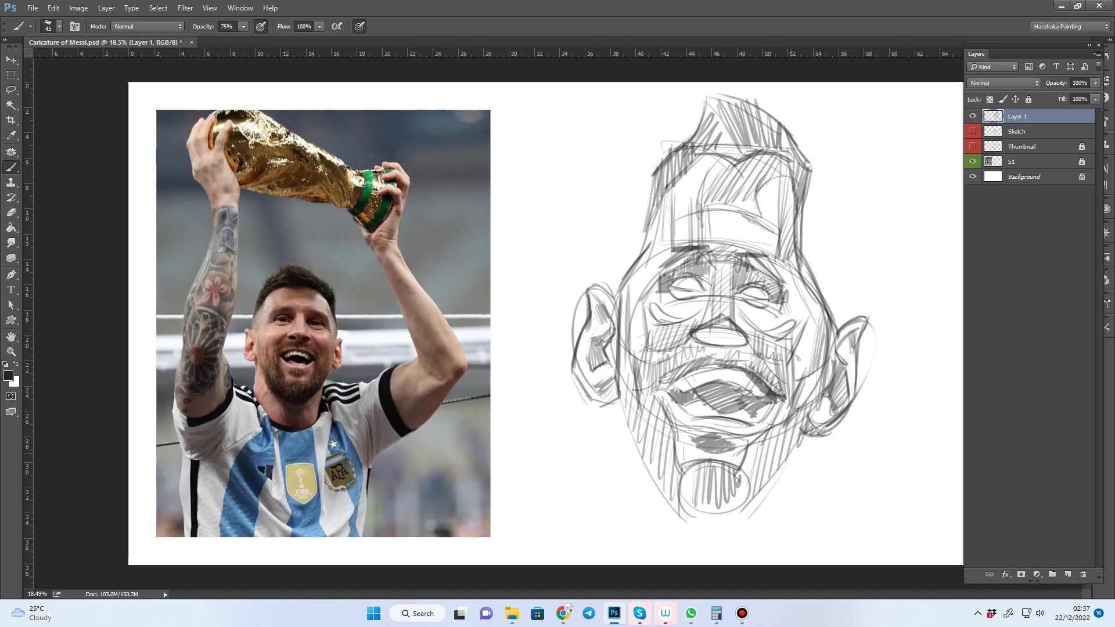
Step: Outline the jaw and pointed chin and hatch the beard
left_click_drag(821, 400, 752, 526)
left_click_drag(611, 360, 650, 493)
left_click_drag(620, 436, 660, 537)
left_click_drag(642, 501, 761, 561)
mouse_move(737, 500)
left_mouse_down()
mouse_move(755, 558)
mouse_move(726, 558)
left_mouse_up()
left_click_drag(662, 473, 714, 546)
Step: Scale the whole head sketch slightly smaller with Free Transform
key("ctrl+t")
left_click_drag(876, 562, 833, 497)
key("Return")
Step: Hatch the lower chin, jaw and cheeks below the ears
left_click_drag(687, 450, 726, 493)
left_click_drag(752, 415, 729, 453)
left_click_drag(665, 407, 645, 435)
left_click_drag(662, 383, 644, 415)
mouse_move(648, 349)
left_mouse_down()
mouse_move(638, 404)
mouse_move(616, 409)
mouse_move(636, 467)
left_mouse_up()
left_click_drag(746, 376, 732, 436)
mouse_move(766, 366)
left_mouse_down()
mouse_move(744, 422)
mouse_move(717, 444)
left_mouse_up()
Step: Hatch both cheeks, then scale the head sketch down on Layer 1
left_click_drag(756, 348, 748, 383)
left_click_drag(638, 331, 635, 378)
key("ctrl+t")
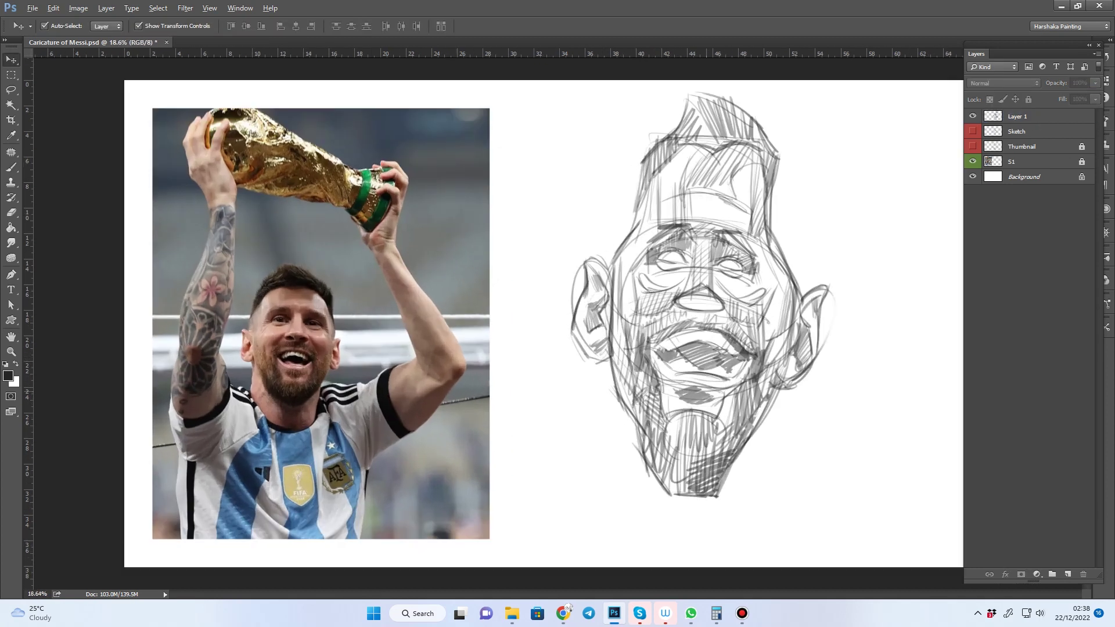
left_click_drag(836, 501, 792, 429)
key("Return")
Step: Draw the neck outline below the jaw with the brush
key("b")
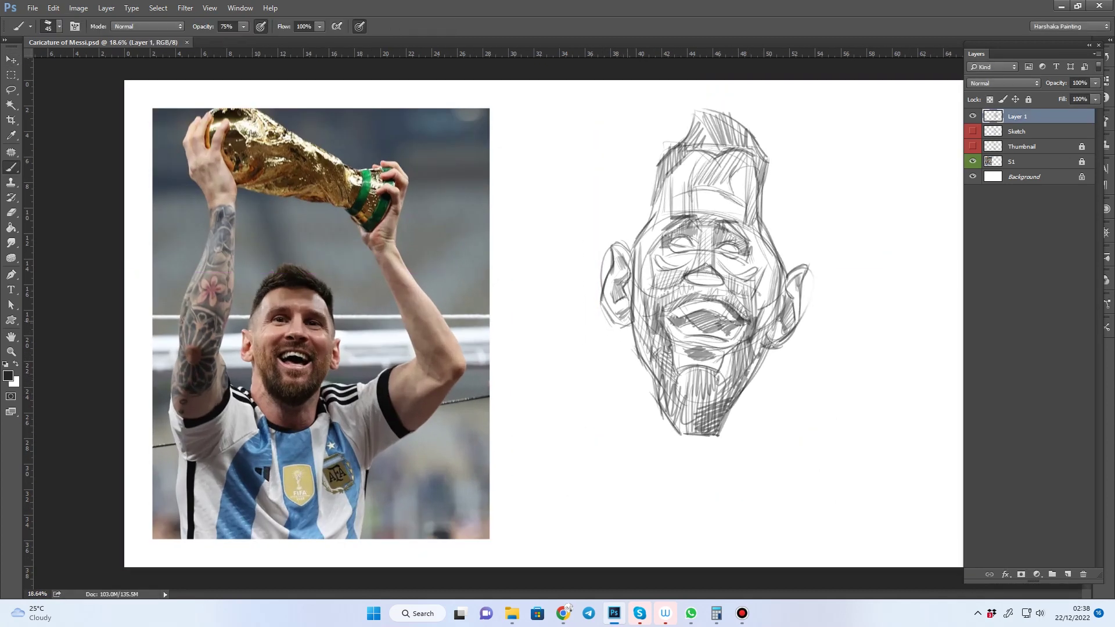
left_click_drag(632, 322, 621, 410)
left_click_drag(625, 367, 620, 464)
left_click_drag(757, 368, 730, 490)
mouse_move(616, 427)
left_mouse_down()
mouse_move(638, 481)
mouse_move(697, 508)
mouse_move(732, 490)
left_mouse_up()
left_click_drag(656, 395, 674, 509)
left_click_drag(734, 402, 714, 512)
mouse_move(662, 426)
left_mouse_down()
mouse_move(699, 461)
mouse_move(696, 518)
left_mouse_up()
Step: Fill the neck with diagonal hatching and shrink the whole sketch again
mouse_move(612, 447)
left_mouse_down()
mouse_move(645, 374)
mouse_move(659, 391)
left_mouse_up()
mouse_move(665, 485)
left_mouse_down()
mouse_move(703, 423)
mouse_move(714, 511)
left_mouse_up()
left_click_drag(743, 389, 714, 436)
key("ctrl+t")
left_click_drag(817, 523, 786, 461)
key("Return")
Step: Sketch curves left of the neck and the left collar
left_click_drag(614, 414, 652, 453)
left_click_drag(592, 392, 625, 438)
left_click_drag(606, 394, 583, 394)
left_click_drag(592, 389, 617, 405)
Step: Draw neck contours and torso lines, hatching below the neck on the left
mouse_move(644, 452)
left_mouse_down()
mouse_move(726, 447)
mouse_move(701, 534)
left_mouse_up()
left_click_drag(709, 468, 700, 558)
left_click_drag(688, 457, 684, 550)
left_click_drag(645, 449, 656, 556)
left_click_drag(649, 493, 679, 452)
left_click_drag(656, 535, 684, 465)
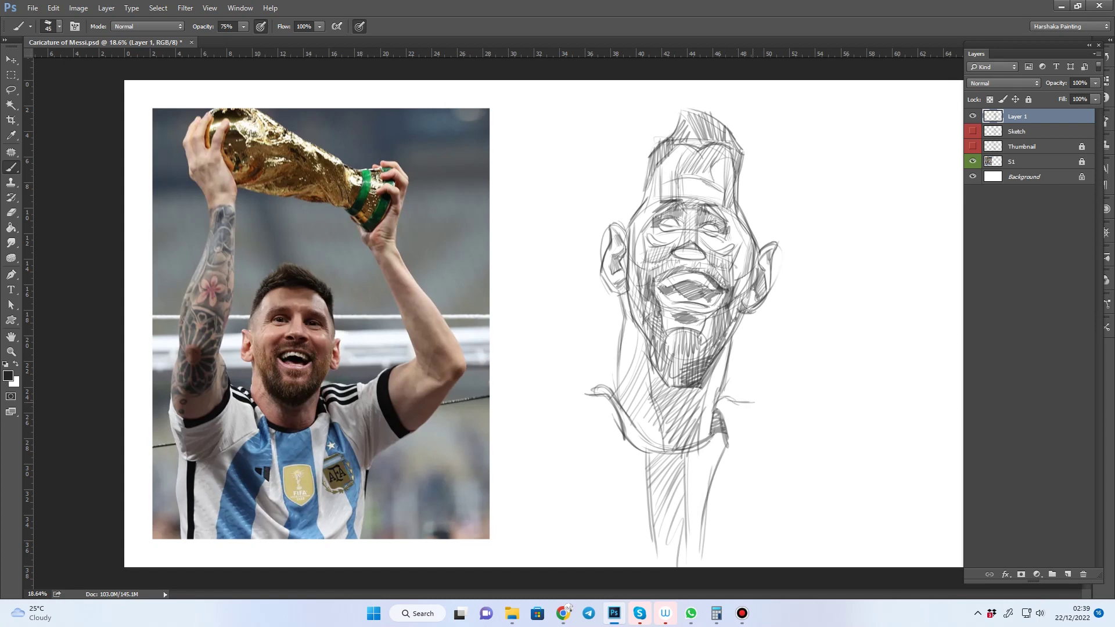
Step: Close the right collar tip and draw the sleeve curve and cuff edge
left_click_drag(765, 405, 774, 424)
left_click_drag(764, 395, 821, 454)
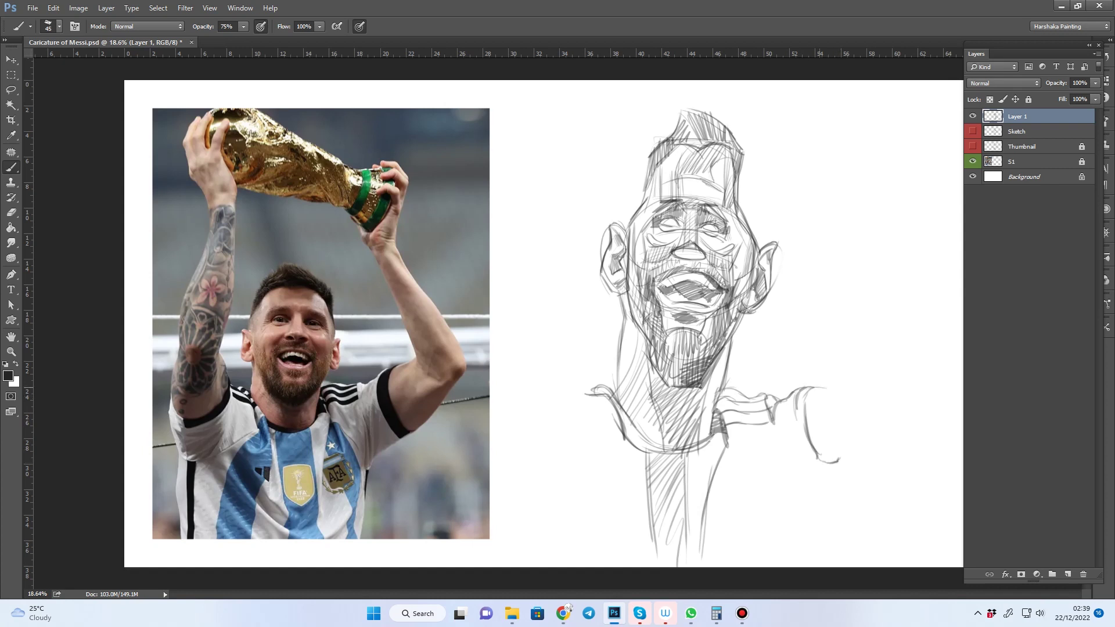
mouse_move(883, 392)
left_mouse_down()
mouse_move(834, 459)
mouse_move(768, 491)
left_mouse_up()
left_click_drag(772, 423, 771, 502)
left_click_drag(770, 452, 766, 566)
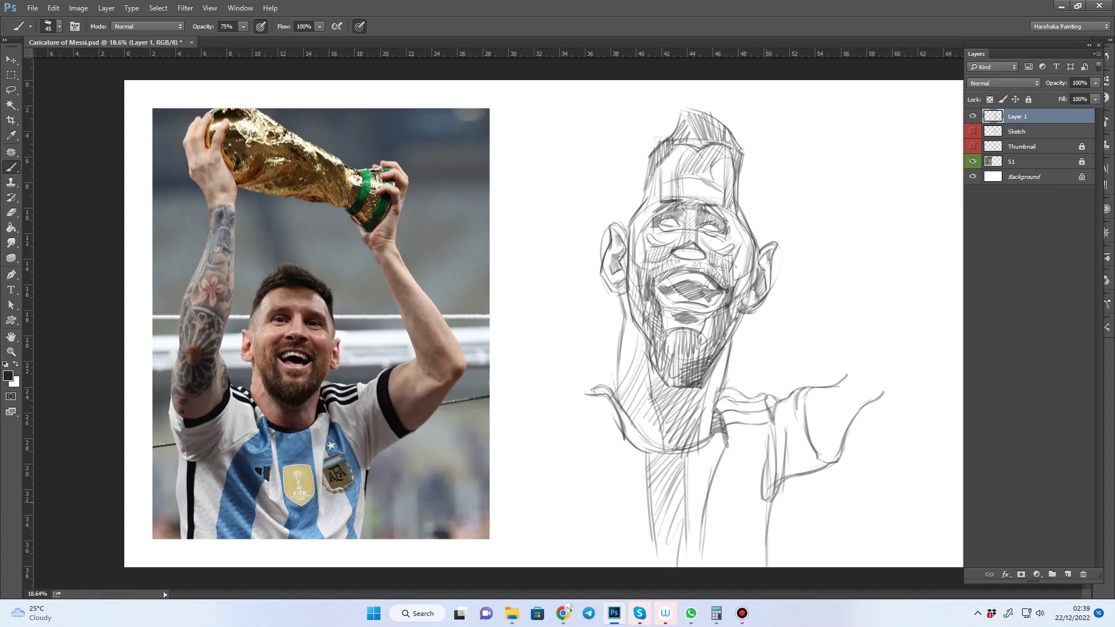
Step: Sketch the right torso below the sleeve, including a rough hand shape
left_click_drag(751, 454, 739, 499)
left_click_drag(741, 465, 771, 520)
mouse_move(723, 440)
left_mouse_down()
mouse_move(739, 499)
mouse_move(737, 487)
left_mouse_up()
mouse_move(730, 487)
left_mouse_down()
mouse_move(752, 525)
mouse_move(716, 548)
left_mouse_up()
left_click_drag(732, 510, 703, 545)
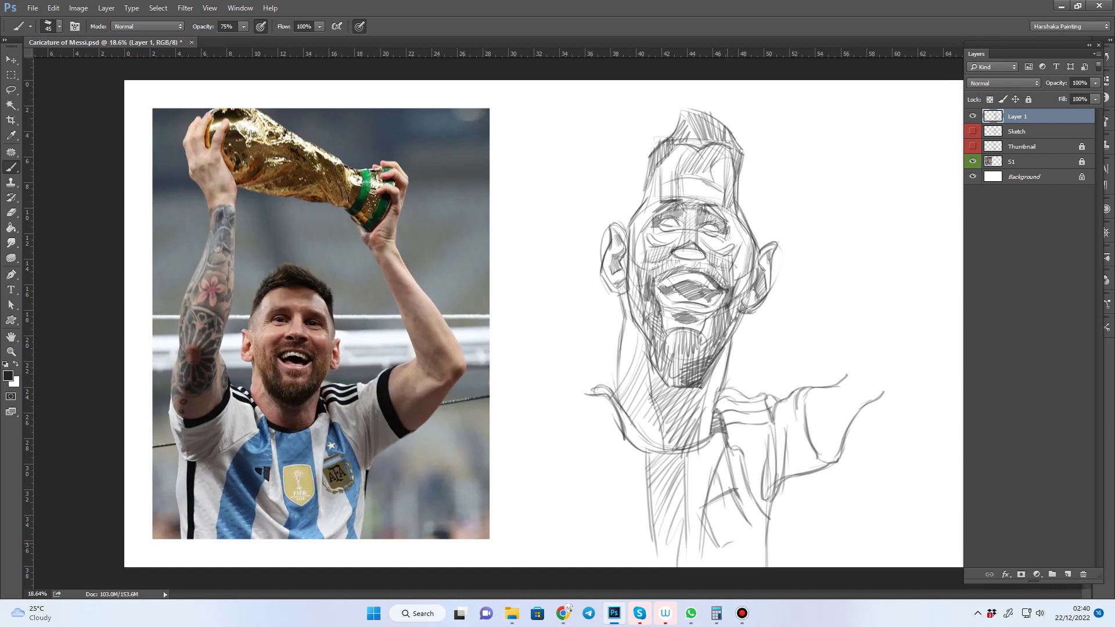
left_click_drag(748, 503, 735, 552)
mouse_move(719, 446)
left_mouse_down()
mouse_move(756, 519)
mouse_move(754, 568)
left_mouse_up()
left_click_drag(747, 542, 745, 568)
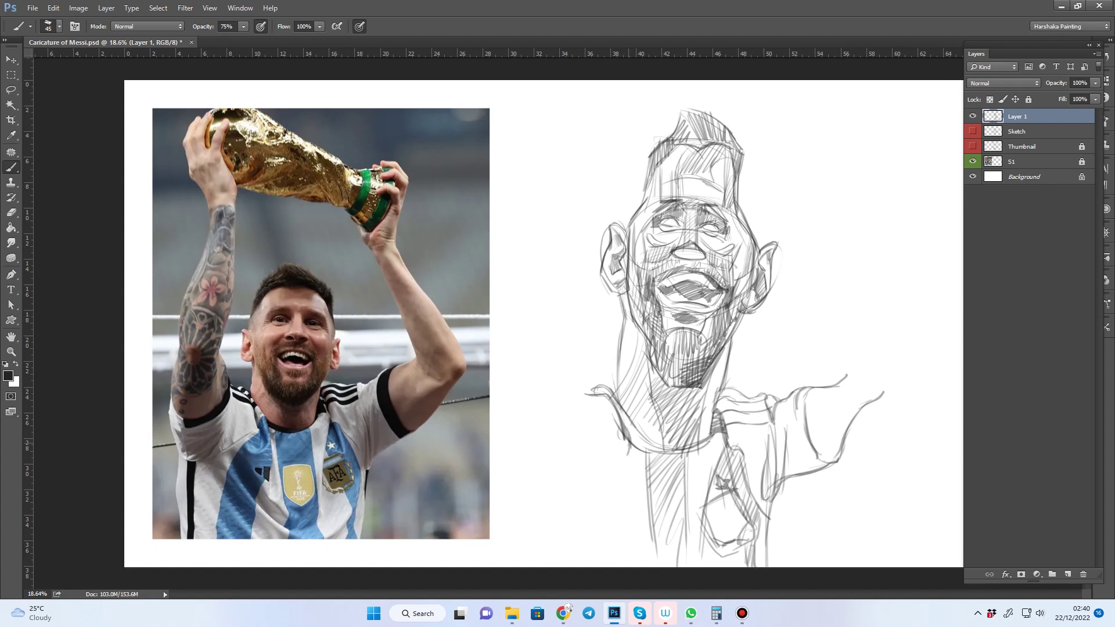
Step: Outline the left side of the torso and build up the left arm
left_click_drag(634, 445, 628, 485)
left_click_drag(632, 475, 614, 513)
left_click_drag(616, 428, 587, 472)
mouse_move(591, 459)
left_mouse_down()
mouse_move(581, 481)
mouse_move(667, 560)
mouse_move(638, 562)
mouse_move(587, 503)
mouse_move(616, 534)
left_mouse_up()
left_click_drag(615, 485, 684, 543)
left_click_drag(595, 444, 608, 510)
mouse_move(605, 459)
left_mouse_down()
mouse_move(620, 528)
mouse_move(659, 552)
left_mouse_up()
mouse_move(618, 503)
left_mouse_down()
mouse_move(578, 566)
mouse_move(588, 542)
left_mouse_up()
left_click_drag(627, 494, 591, 567)
Step: Draw the left shoulder, collar and outer shoulder contour
left_click_drag(620, 445, 601, 465)
mouse_move(624, 421)
left_mouse_down()
mouse_move(620, 469)
mouse_move(608, 452)
left_mouse_up()
mouse_move(592, 394)
left_mouse_down()
mouse_move(617, 436)
mouse_move(621, 491)
left_mouse_up()
left_click_drag(641, 453, 631, 519)
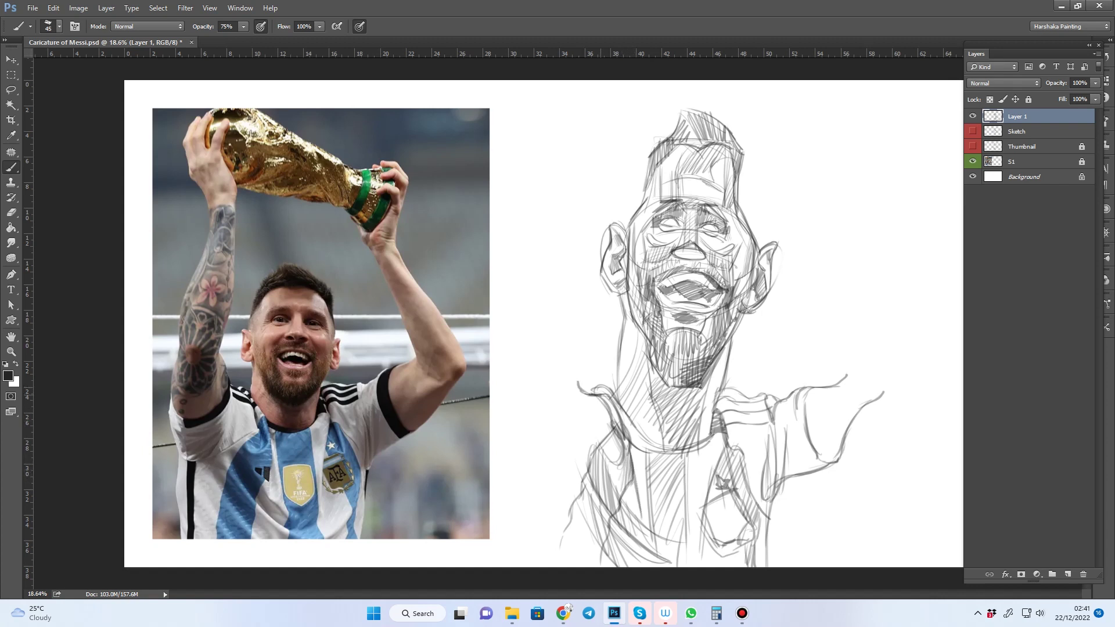
left_click_drag(592, 404, 588, 458)
left_click_drag(589, 436, 564, 476)
left_click_drag(544, 416, 559, 471)
mouse_move(534, 382)
left_mouse_down()
mouse_move(546, 471)
mouse_move(584, 469)
mouse_move(536, 566)
left_mouse_up()
Step: Outline the lower left arm and extend the left arm's outer edge upward
left_click_drag(549, 476, 557, 508)
mouse_move(553, 500)
left_mouse_down()
mouse_move(550, 556)
mouse_move(553, 540)
left_mouse_up()
left_click_drag(562, 476, 550, 499)
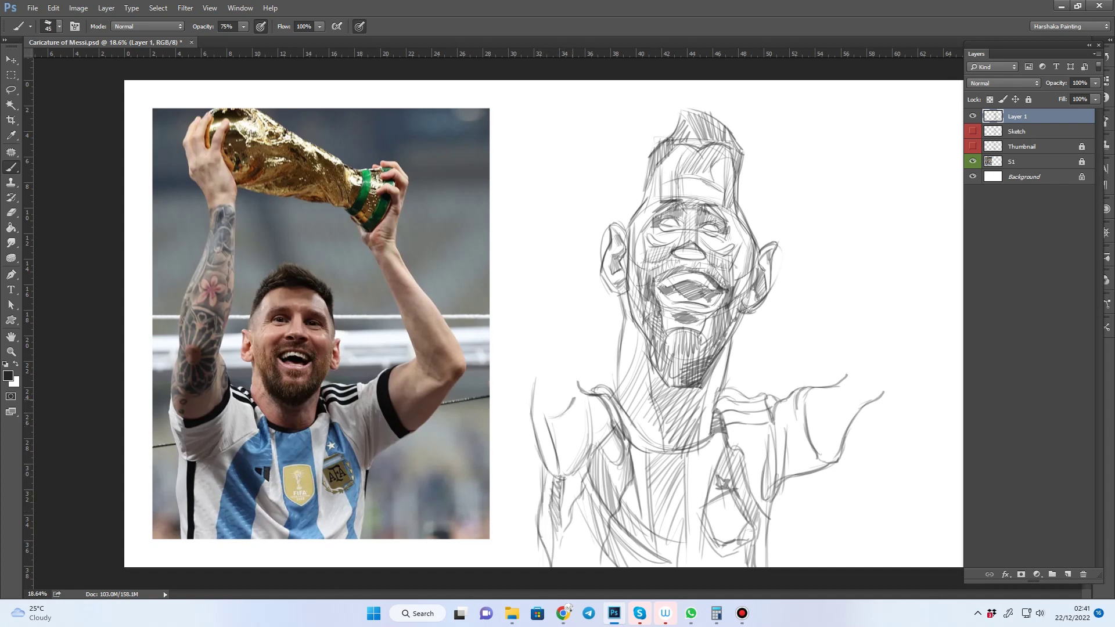
left_click_drag(581, 393, 558, 424)
mouse_move(528, 409)
left_mouse_down()
mouse_move(535, 346)
mouse_move(579, 383)
mouse_move(566, 406)
left_mouse_up()
left_click_drag(553, 342, 548, 422)
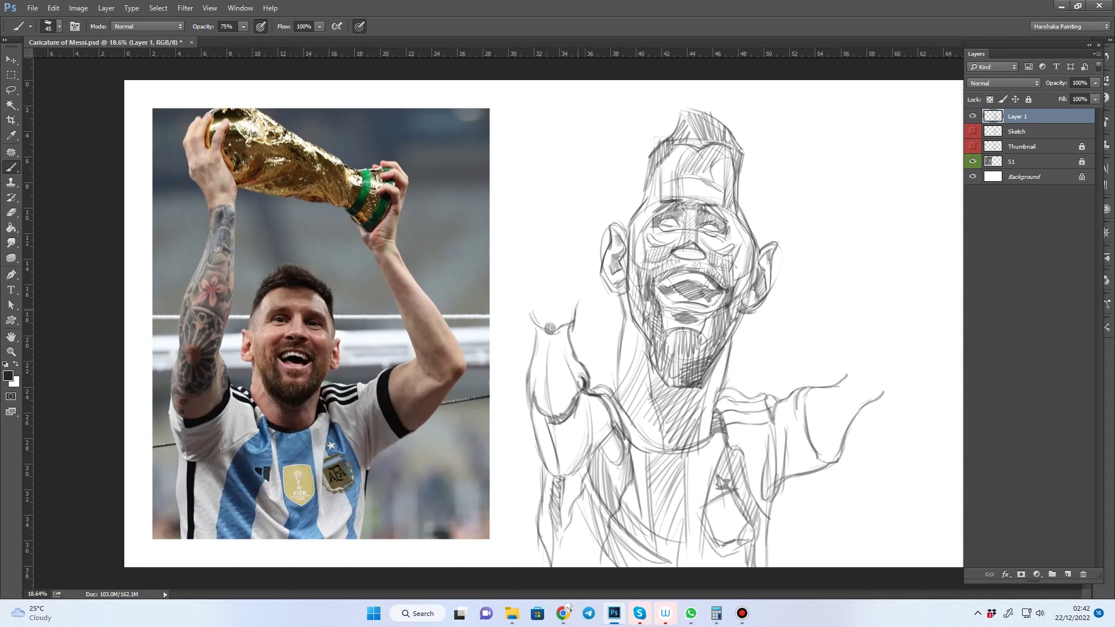
left_click_drag(534, 336, 525, 271)
left_click_drag(562, 156, 526, 287)
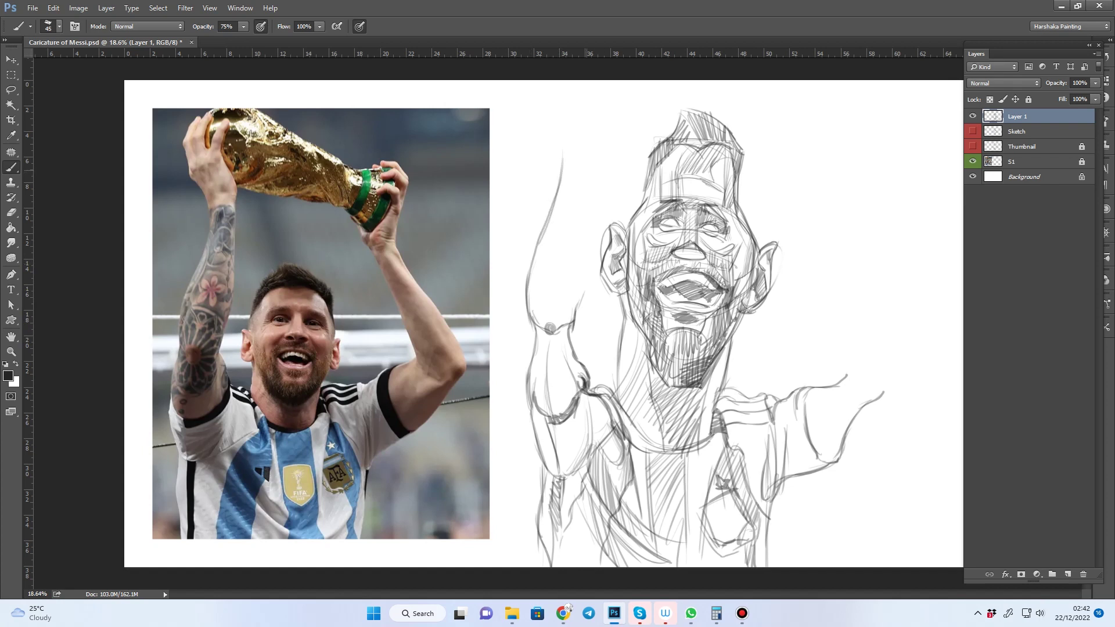
Step: Draw the raised left arm's inner edge, the raised right arm, fist and fingers
left_click_drag(583, 172, 570, 326)
left_click_drag(812, 247, 848, 389)
left_click_drag(811, 188, 888, 381)
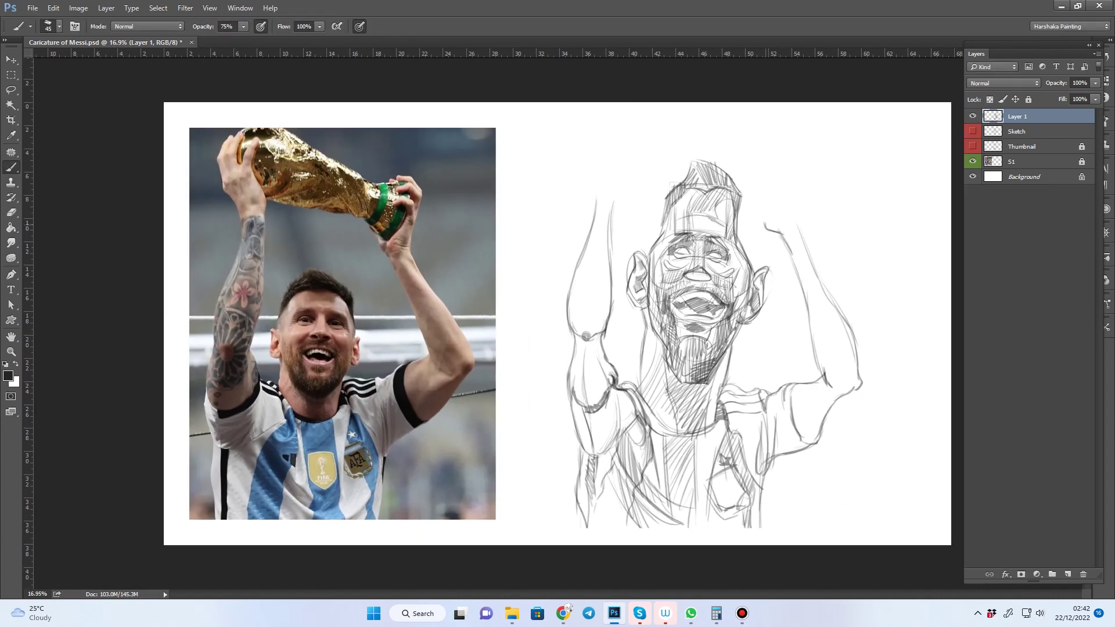
mouse_move(752, 184)
left_mouse_down()
mouse_move(765, 222)
mouse_move(812, 147)
mouse_move(797, 226)
left_mouse_up()
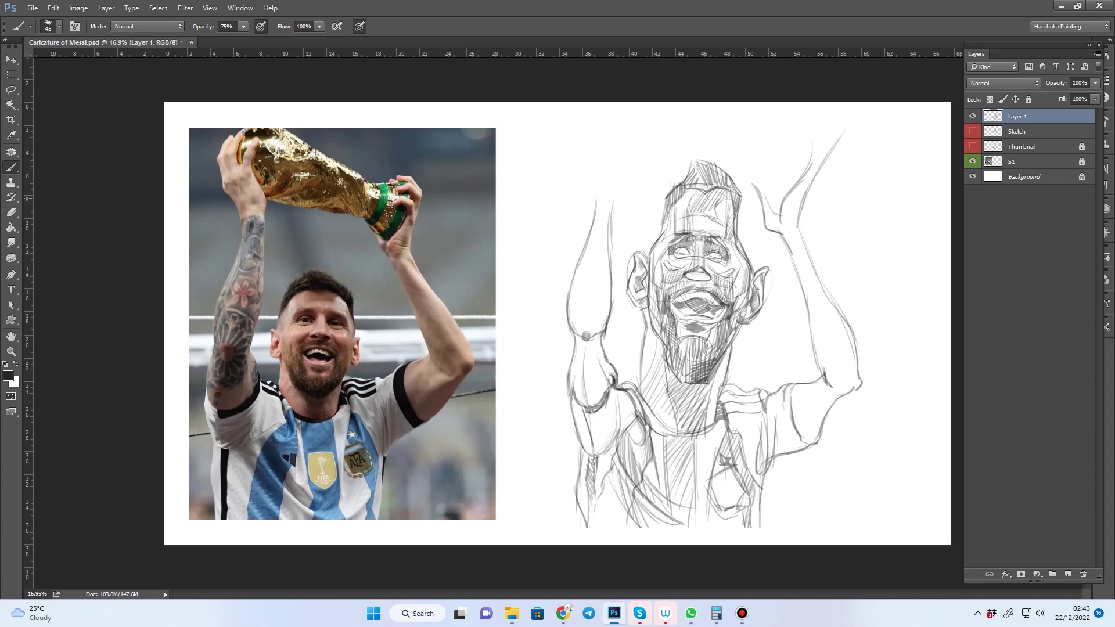
left_click_drag(830, 151, 803, 195)
mouse_move(791, 146)
left_mouse_down()
mouse_move(760, 148)
mouse_move(811, 151)
left_mouse_up()
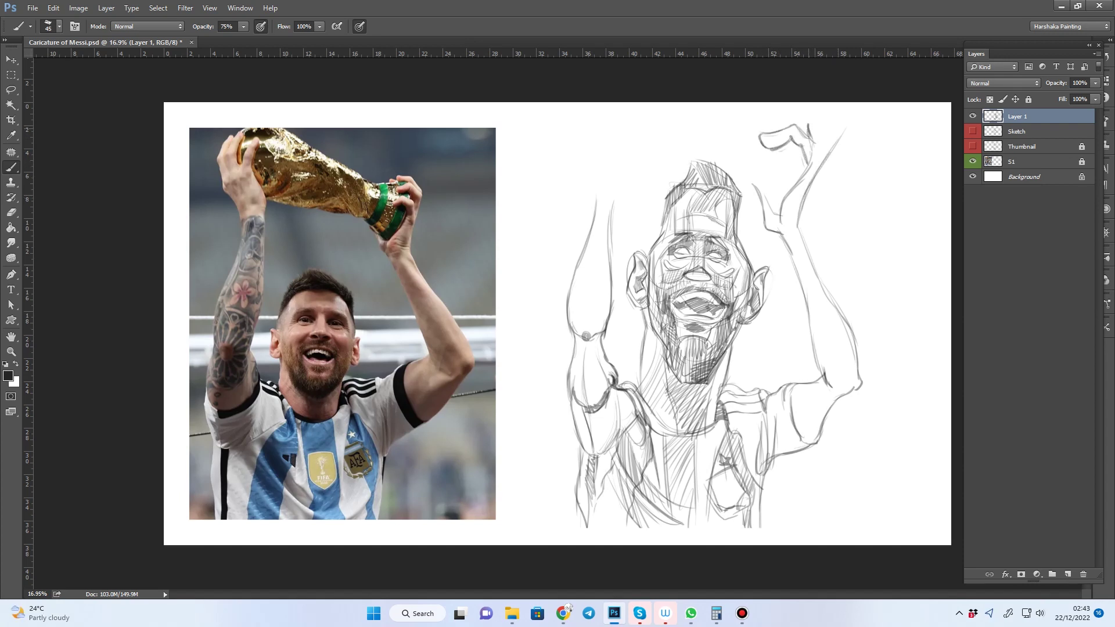
mouse_move(767, 114)
left_mouse_down()
mouse_move(804, 123)
mouse_move(812, 110)
mouse_move(824, 152)
left_mouse_up()
Step: Reposition the sketch, then draw the wrist, shoulder curve and raised fingers
key("ctrl+t")
key("Return")
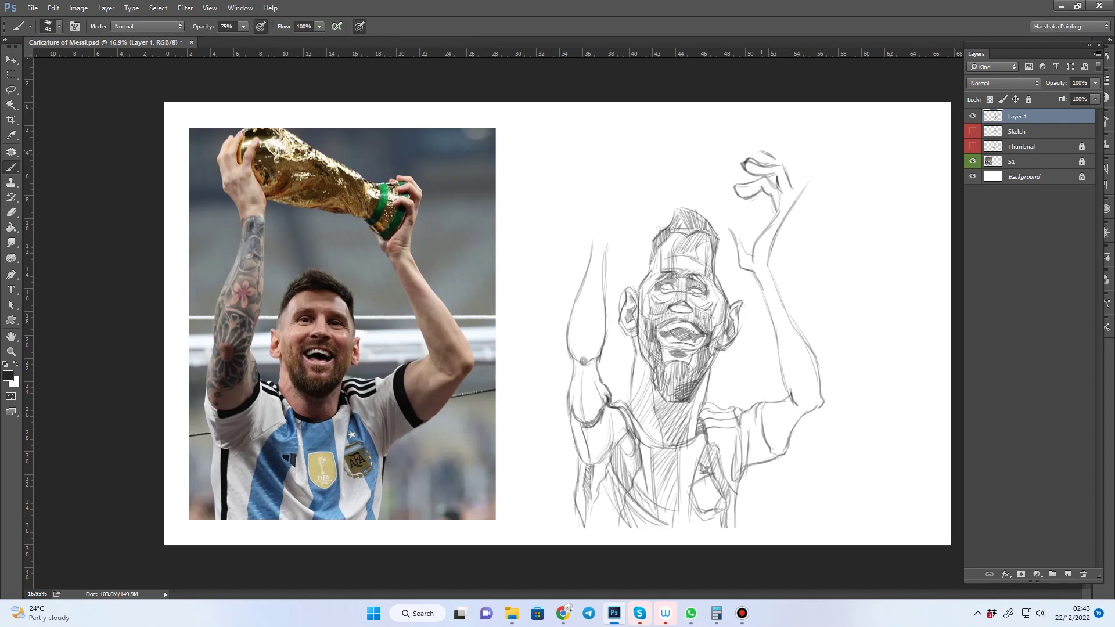
mouse_move(799, 172)
left_mouse_down()
mouse_move(784, 212)
mouse_move(743, 251)
left_mouse_up()
mouse_move(729, 140)
left_mouse_down()
mouse_move(771, 158)
mouse_move(779, 180)
left_mouse_up()
left_click_drag(688, 188, 740, 245)
left_click_drag(715, 137, 776, 160)
mouse_move(735, 148)
left_mouse_down()
mouse_move(778, 168)
mouse_move(687, 191)
left_mouse_up()
Step: Outline the cup, shrink the sketch about 10% toward bottom-left, and trace the left arm
left_click_drag(695, 147, 727, 195)
left_click_drag(729, 165, 765, 225)
left_click_drag(738, 189, 770, 235)
key("ctrl+t")
left_click_drag(824, 128, 798, 168)
key("Return")
mouse_move(594, 296)
left_mouse_down()
mouse_move(548, 230)
mouse_move(574, 110)
left_mouse_up()
left_click_drag(535, 174, 632, 148)
Step: Outline the trophy's top, lower curve, rim and narrow top loop
left_click_drag(607, 104, 709, 174)
left_click_drag(549, 197, 691, 219)
left_click_drag(670, 154, 713, 186)
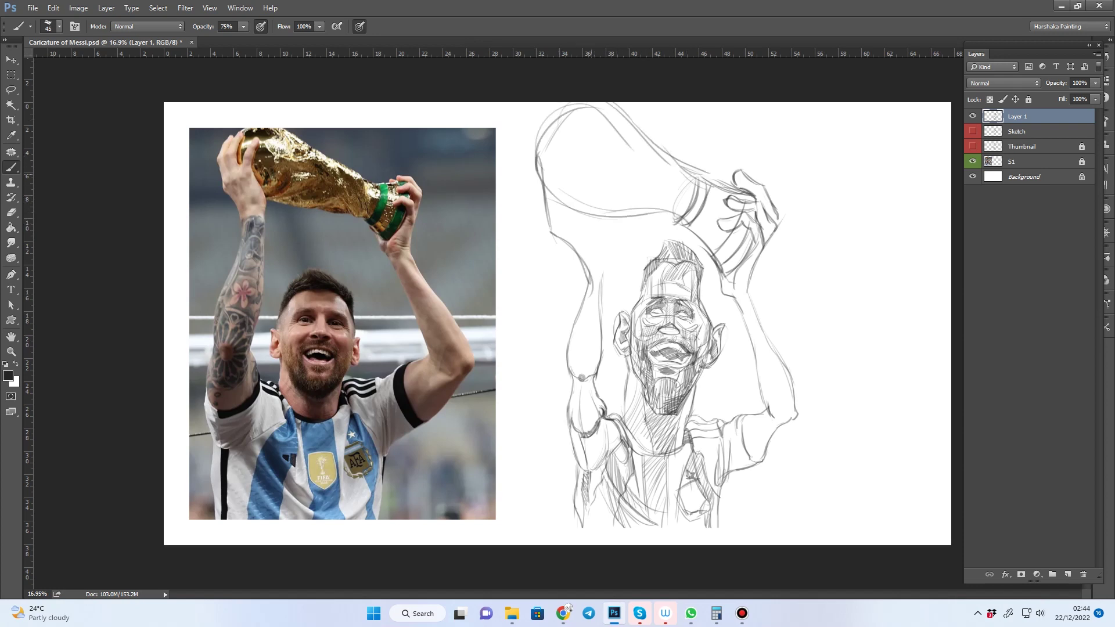
mouse_move(589, 150)
left_mouse_down()
mouse_move(579, 114)
mouse_move(576, 145)
mouse_move(588, 148)
mouse_move(609, 231)
left_mouse_up()
mouse_move(591, 183)
left_mouse_down()
mouse_move(607, 253)
mouse_move(600, 298)
left_mouse_up()
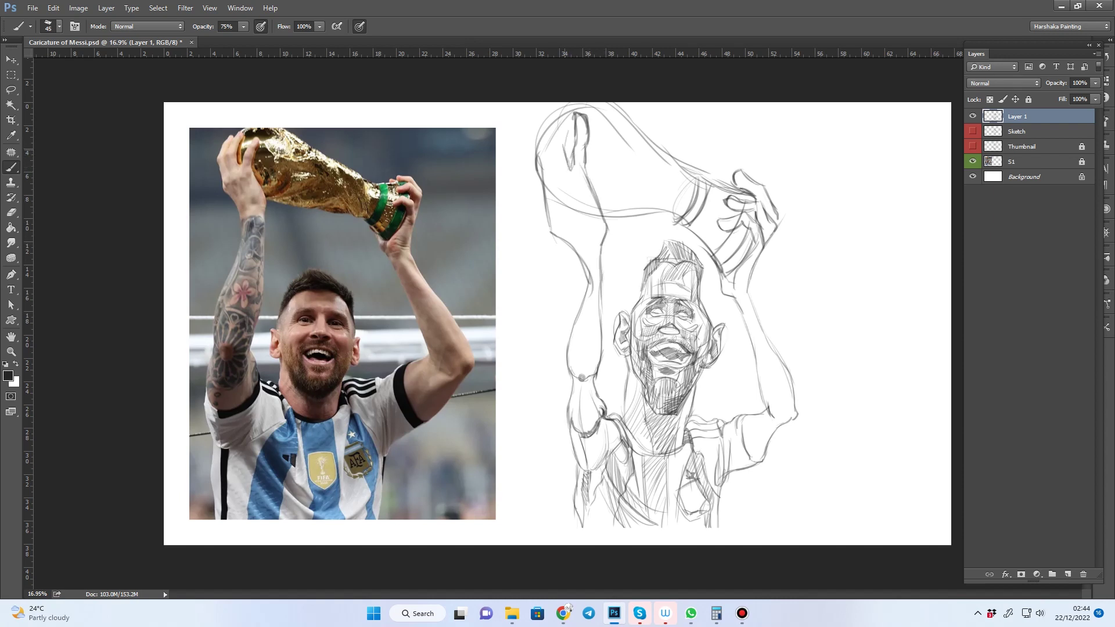
Step: Sketch the fingers and edge of the hand atop the trophy and the forearm
left_click_drag(573, 104, 551, 147)
mouse_move(557, 102)
left_mouse_down()
mouse_move(532, 148)
mouse_move(532, 210)
left_mouse_up()
left_click_drag(551, 191, 580, 174)
mouse_move(574, 169)
left_mouse_down()
mouse_move(595, 225)
mouse_move(584, 265)
mouse_move(554, 232)
left_mouse_up()
left_click_drag(580, 182, 566, 242)
left_click_drag(587, 196, 585, 254)
Step: Erase stray forearm strokes, redraw them, and hatch the forearm down to the elbow
key("e")
left_click_drag(566, 216, 539, 246)
key("b")
left_click_drag(575, 245, 586, 321)
mouse_move(598, 245)
left_mouse_down()
mouse_move(603, 356)
mouse_move(566, 368)
left_mouse_up()
left_click_drag(594, 324, 573, 355)
mouse_move(599, 302)
left_mouse_down()
mouse_move(574, 345)
mouse_move(579, 319)
left_mouse_up()
left_click_drag(598, 390, 570, 410)
left_click_drag(595, 356, 581, 378)
Step: Hatch the right sleeve, the raised right arm and under the right hand
left_click_drag(775, 421, 753, 439)
left_click_drag(747, 441, 745, 467)
left_click_drag(772, 429, 757, 460)
left_click_drag(782, 423, 768, 436)
mouse_move(777, 348)
left_mouse_down()
mouse_move(755, 400)
mouse_move(772, 421)
left_mouse_up()
left_click_drag(753, 292, 736, 338)
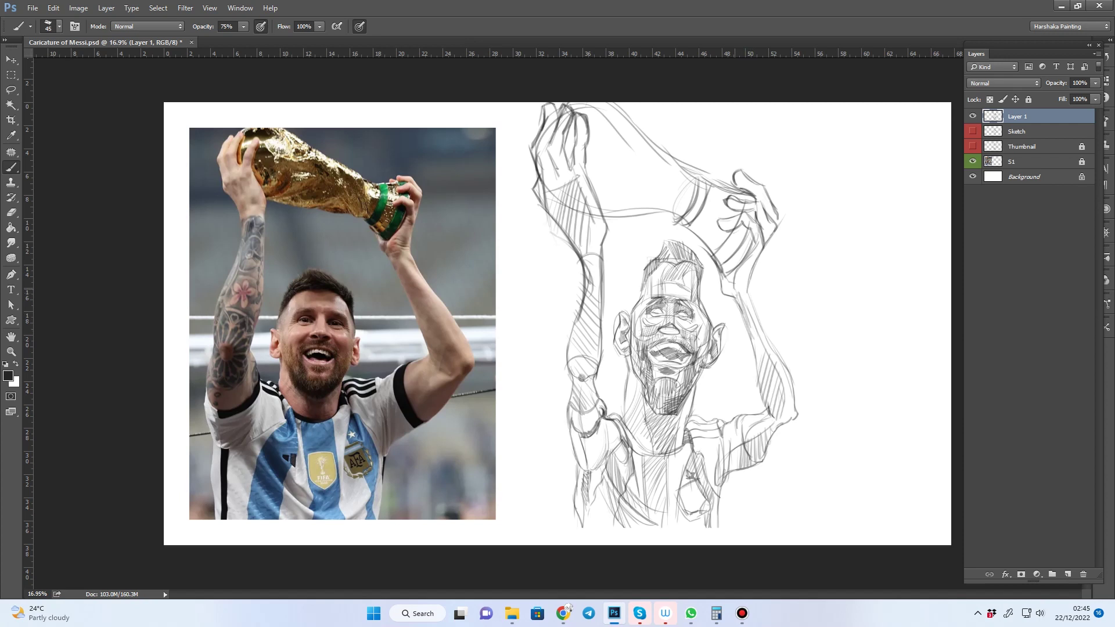
left_click_drag(760, 222, 748, 244)
mouse_move(757, 217)
left_mouse_down()
mouse_move(737, 229)
mouse_move(700, 211)
mouse_move(700, 247)
left_mouse_up()
left_click_drag(729, 207, 715, 248)
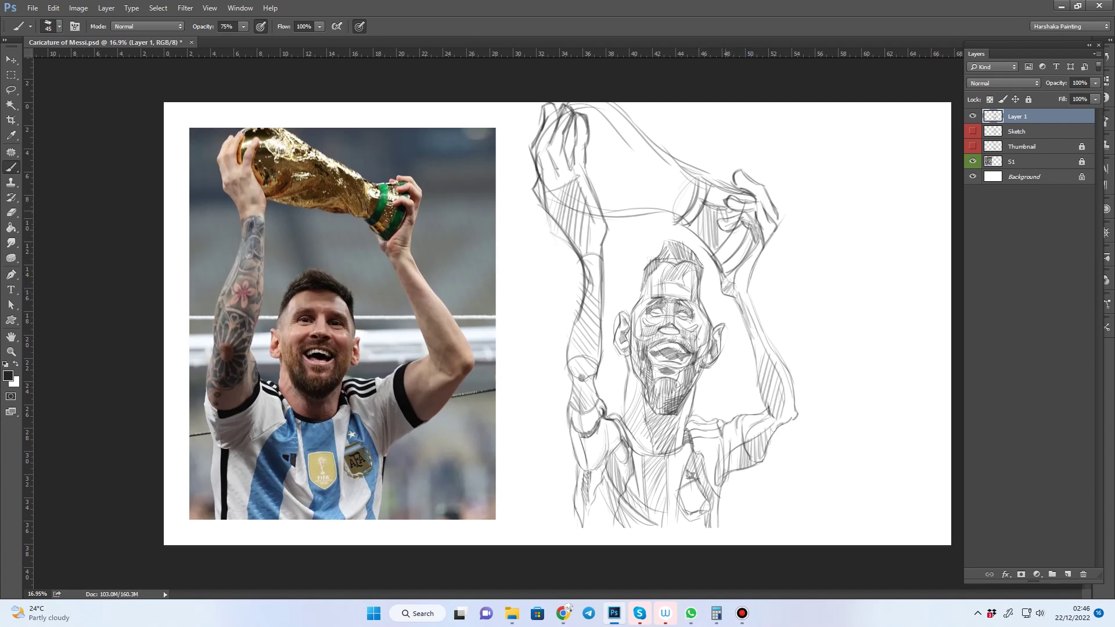
Step: Sketch around the trophy and hatch its body and base
mouse_move(687, 156)
left_mouse_down()
mouse_move(657, 186)
mouse_move(621, 149)
mouse_move(579, 139)
mouse_move(617, 112)
mouse_move(599, 119)
left_mouse_up()
mouse_move(616, 160)
left_mouse_down()
mouse_move(587, 189)
mouse_move(646, 161)
left_mouse_up()
left_click_drag(607, 166, 644, 151)
mouse_move(617, 191)
left_mouse_down()
mouse_move(644, 169)
mouse_move(651, 186)
mouse_move(688, 200)
left_mouse_up()
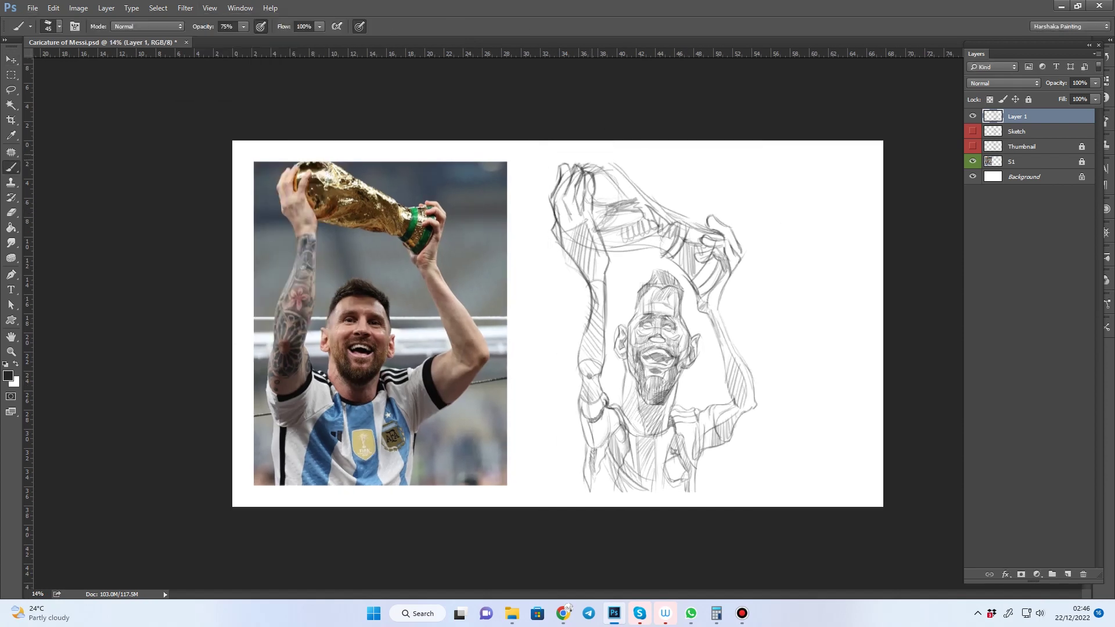
Step: Lasso the head, enlarge it to about 109% and reposition it on the body
key("l")
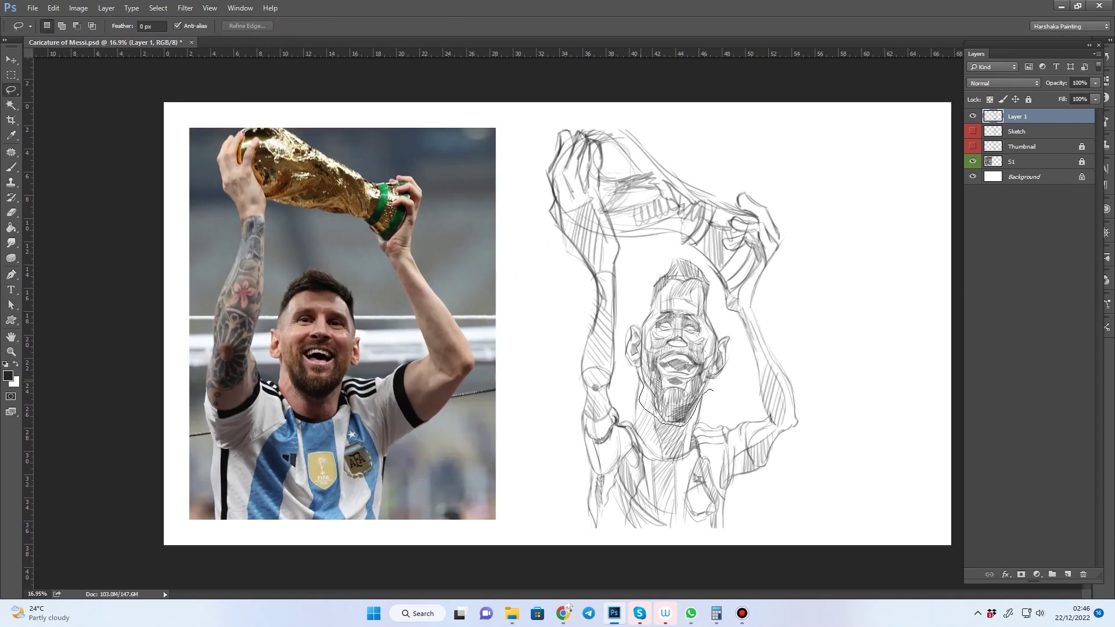
left_click_drag(639, 380, 723, 314)
key("ctrl+t")
left_click_drag(730, 232, 739, 224)
left_click_drag(707, 328, 709, 344)
key("Return")
key("ctrl+d")
key("b")
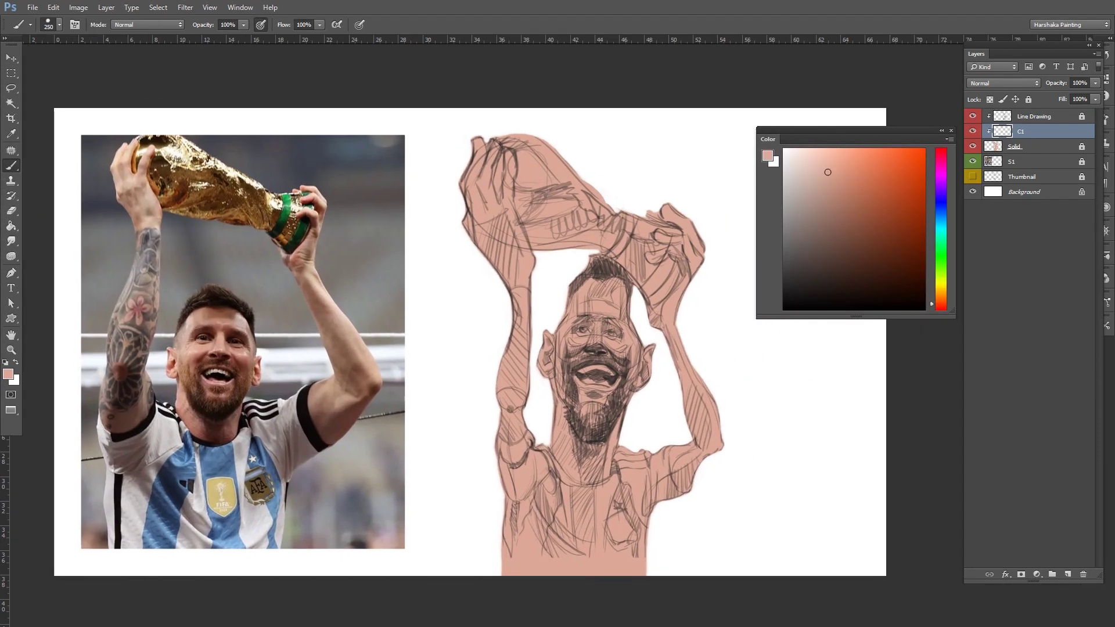
Step: Shade the face, both raised arms, right shoulder and ears in a darker orange skin tone
left_click(853, 182)
mouse_move(584, 311)
left_mouse_down()
mouse_move(613, 282)
mouse_move(572, 337)
mouse_move(581, 415)
mouse_move(566, 438)
mouse_move(580, 485)
mouse_move(557, 493)
left_mouse_up()
left_click_drag(519, 386, 502, 459)
left_click_drag(526, 305, 508, 381)
left_click_drag(499, 220, 482, 281)
mouse_move(653, 267)
left_mouse_down()
mouse_move(682, 322)
mouse_move(706, 438)
left_mouse_up()
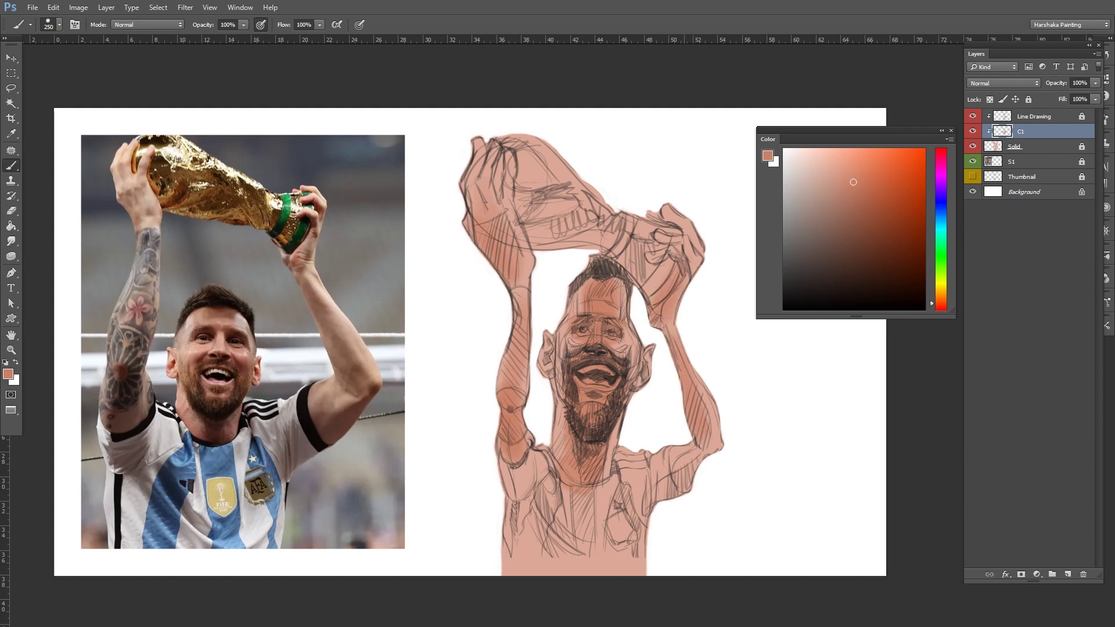
left_click_drag(699, 386, 714, 444)
left_click_drag(717, 435, 677, 488)
left_click_drag(644, 348, 644, 386)
mouse_move(548, 337)
left_mouse_down()
mouse_move(546, 377)
mouse_move(575, 438)
left_mouse_up()
Step: Add darker brown shadows on the neck, chin, shoulders, arms, elbows and around the face
left_click(864, 217)
left_click_drag(618, 400, 581, 435)
left_click_drag(566, 379, 608, 397)
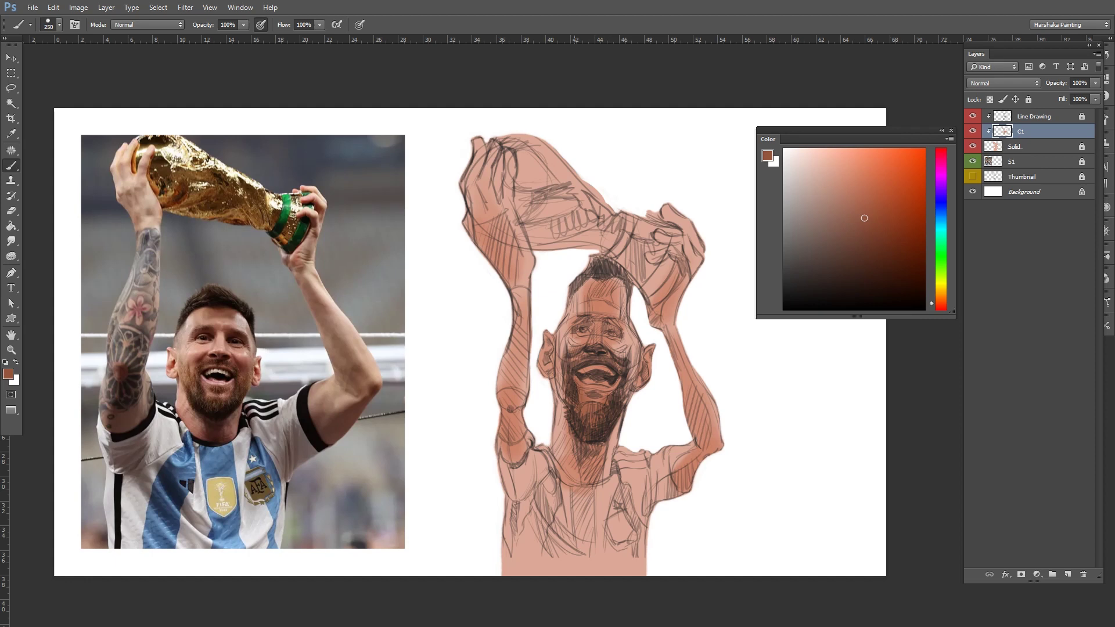
left_click_drag(595, 444, 581, 487)
left_click_drag(717, 447, 673, 493)
left_click_drag(666, 291, 651, 321)
left_click_drag(511, 246, 485, 305)
left_click_drag(514, 389, 508, 462)
left_click_drag(506, 420, 514, 467)
mouse_move(574, 317)
left_mouse_down()
mouse_move(593, 337)
mouse_move(604, 273)
mouse_move(621, 326)
left_mouse_up()
Step: Highlight the forehead, temples and cheeks in light pink with a smaller brush
left_click(804, 161)
key("bracketleft")
key("bracketleft")
mouse_move(584, 284)
left_mouse_down()
mouse_move(563, 336)
mouse_move(597, 340)
mouse_move(617, 306)
left_mouse_up()
key("bracketleft")
key("bracketleft")
key("bracketleft")
key("bracketleft")
left_click_drag(612, 348, 628, 344)
mouse_move(574, 388)
left_mouse_down()
mouse_move(588, 378)
mouse_move(612, 387)
mouse_move(604, 368)
mouse_move(613, 378)
mouse_move(586, 365)
mouse_move(581, 444)
mouse_move(621, 415)
left_mouse_up()
key("bracketleft")
key("bracketleft")
Step: Darken the beard and hair with a near-black tone
left_click(808, 197)
left_click(833, 293)
key("bracketright")
key("bracketright")
key("bracketright")
key("bracketright")
key("bracketright")
key("bracketright")
mouse_move(569, 293)
left_mouse_down()
mouse_move(592, 267)
mouse_move(630, 302)
left_mouse_up()
key("bracketright")
key("bracketright")
key("bracketright")
Step: Paint the neck light pink and lay a light grey-blue base over the shirt
left_click(797, 170)
left_click_drag(575, 453, 607, 493)
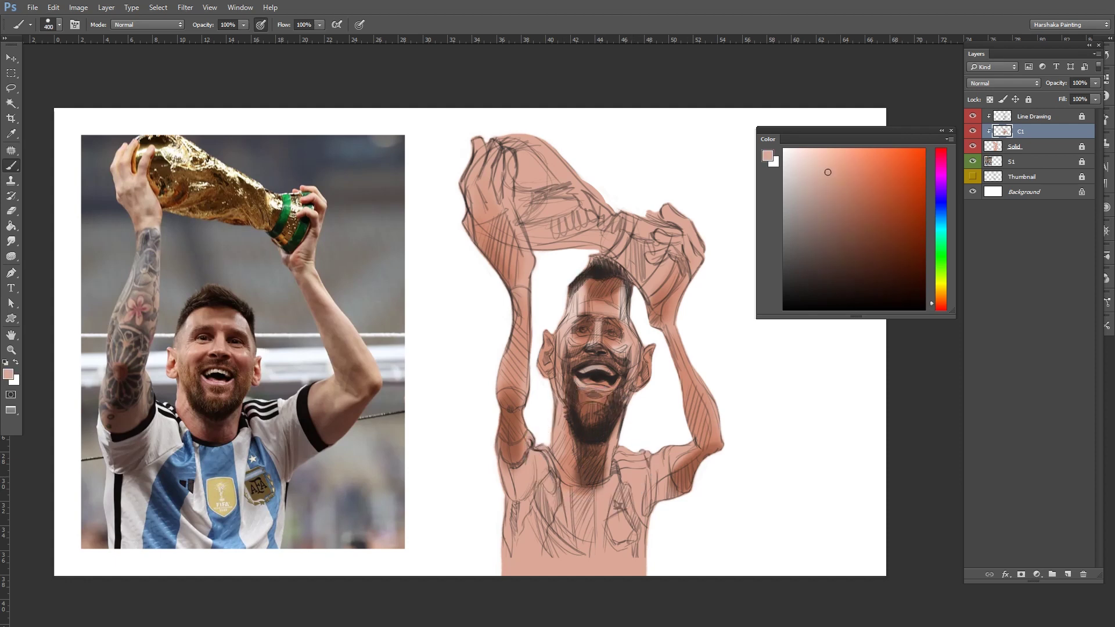
left_click(941, 221)
left_click(797, 180)
left_click_drag(505, 459, 575, 534)
mouse_move(644, 453)
left_mouse_down()
mouse_move(598, 569)
mouse_move(583, 566)
mouse_move(644, 574)
left_mouse_up()
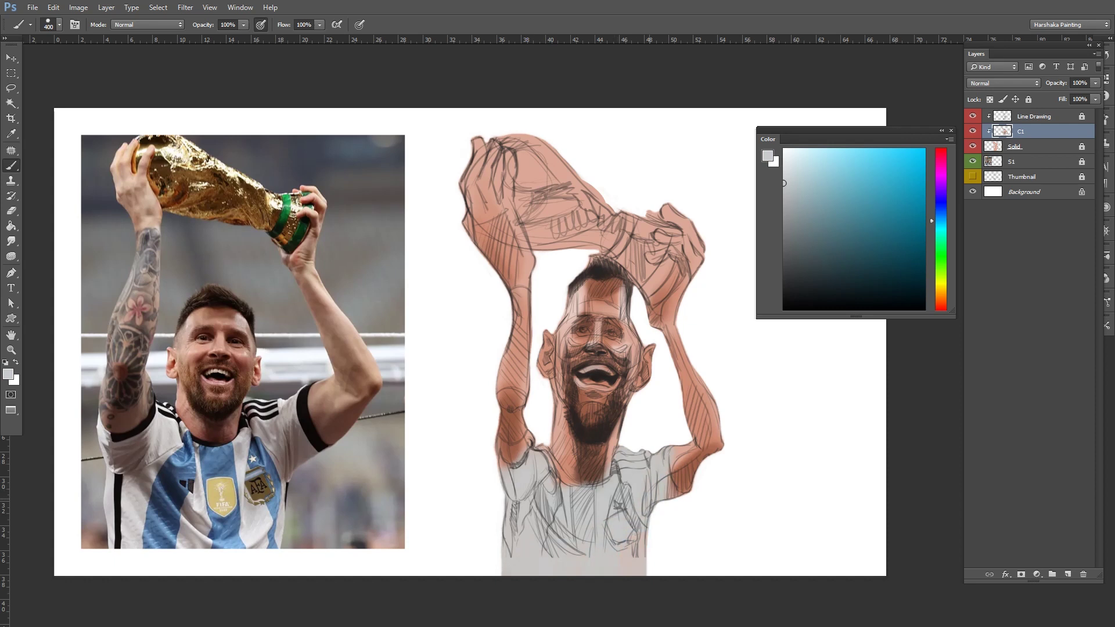
Step: Shade the shirt and shoulders in two greys over the lighter base
left_click_drag(940, 220, 941, 293)
left_click(796, 204)
left_click_drag(662, 453, 630, 514)
mouse_move(523, 455)
left_mouse_down()
mouse_move(511, 505)
mouse_move(586, 572)
left_mouse_up()
left_click_drag(545, 499, 630, 571)
left_click(794, 230)
left_click_drag(508, 456, 554, 528)
mouse_move(671, 482)
left_mouse_down()
mouse_move(651, 504)
mouse_move(644, 540)
left_mouse_up()
Step: Paint blue vertical stripes across the shirt's centre and right side
left_click(940, 218)
left_click(846, 180)
left_click_drag(548, 487, 525, 575)
left_click(846, 213)
left_click_drag(583, 487, 583, 575)
left_click_drag(621, 479, 627, 522)
key("bracketleft")
key("bracketleft")
key("bracketleft")
left_click_drag(615, 493, 642, 575)
Step: Deepen the blue on the shirt's centre and left, then add a light blue centre stripe
left_click(850, 236)
left_click_drag(584, 494, 589, 575)
left_click_drag(546, 493, 525, 545)
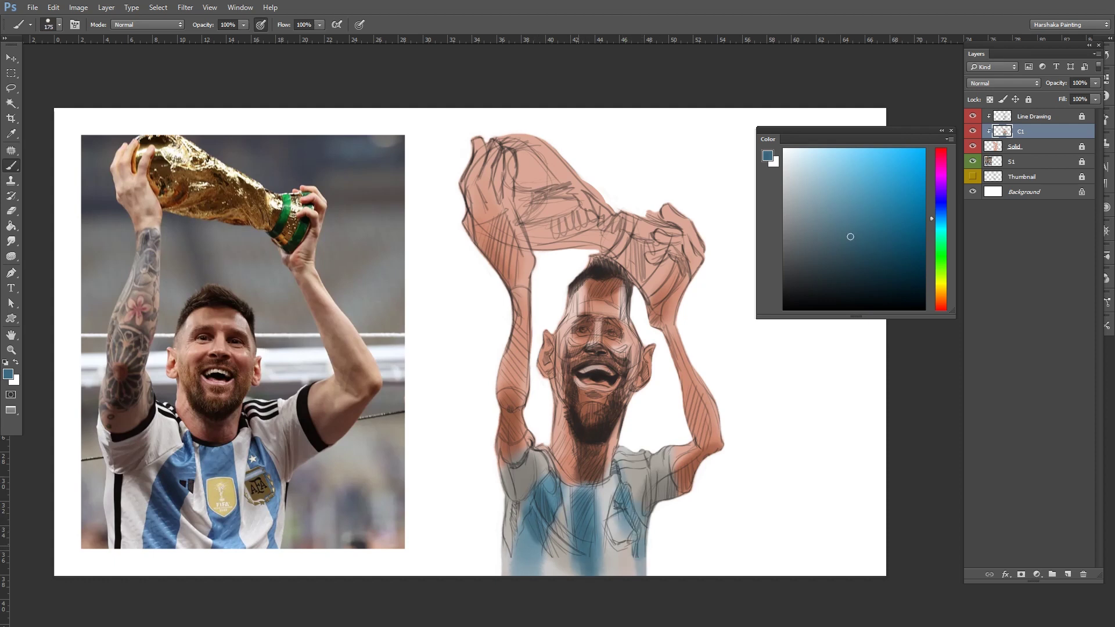
left_click(861, 187)
mouse_move(581, 494)
left_mouse_down()
mouse_move(582, 543)
mouse_move(547, 500)
left_mouse_up()
key("bracketleft")
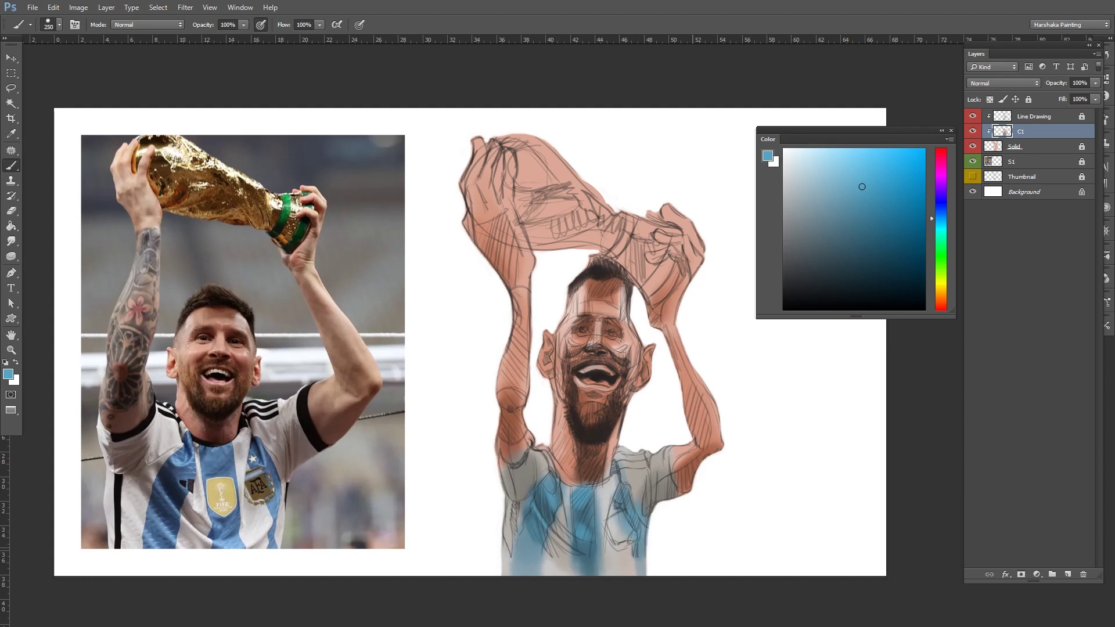
Step: Add dark grey-brown detail strokes on the shirt's right side and left shoulder
left_click(652, 492, "alt")
key("bracketleft")
key("bracketleft")
key("bracketleft")
key("bracketright")
left_click_drag(644, 475, 644, 511)
left_click_drag(661, 480, 660, 500)
key("bracketright")
key("bracketright")
key("bracketright")
mouse_move(526, 473)
left_mouse_down()
mouse_move(519, 501)
mouse_move(514, 490)
left_mouse_up()
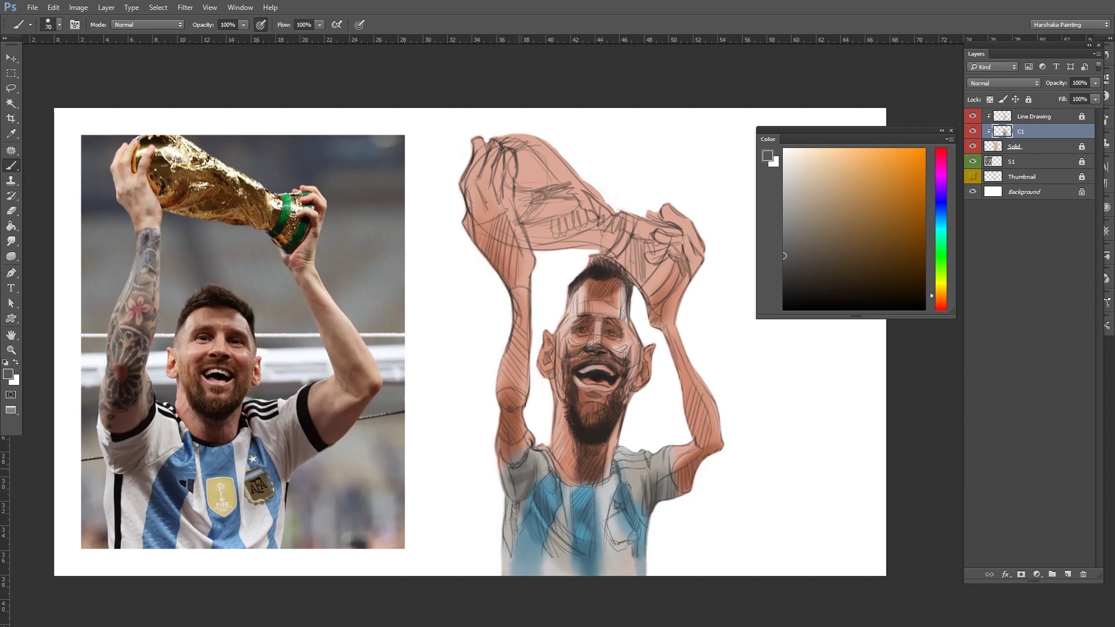
key("bracketright")
key("bracketright")
key("bracketright")
key("bracketleft")
key("bracketleft")
key("bracketleft")
Step: Paint dark near-black stripe trim on the shoulders and collar
left_click(535, 526, "alt")
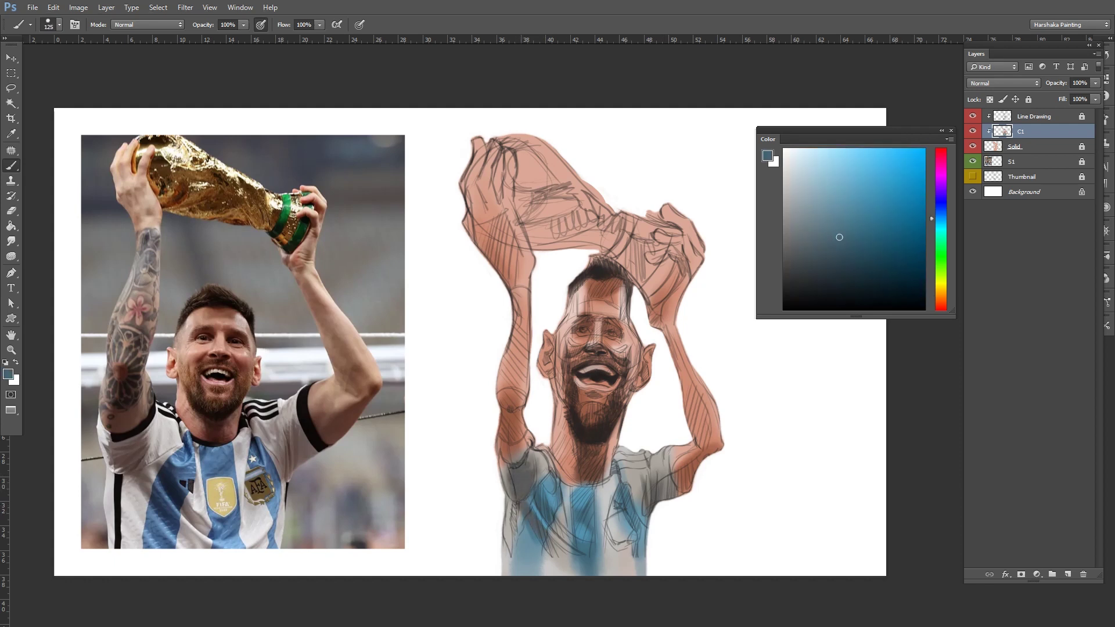
left_click_drag(617, 471, 617, 521)
left_click(598, 410, "alt")
mouse_move(530, 452)
left_mouse_down()
mouse_move(509, 469)
mouse_move(521, 460)
mouse_move(584, 489)
mouse_move(637, 452)
mouse_move(668, 479)
mouse_move(677, 494)
mouse_move(648, 558)
left_mouse_up()
left_click(598, 415, "alt")
key("bracketleft")
key("bracketleft")
key("bracketleft")
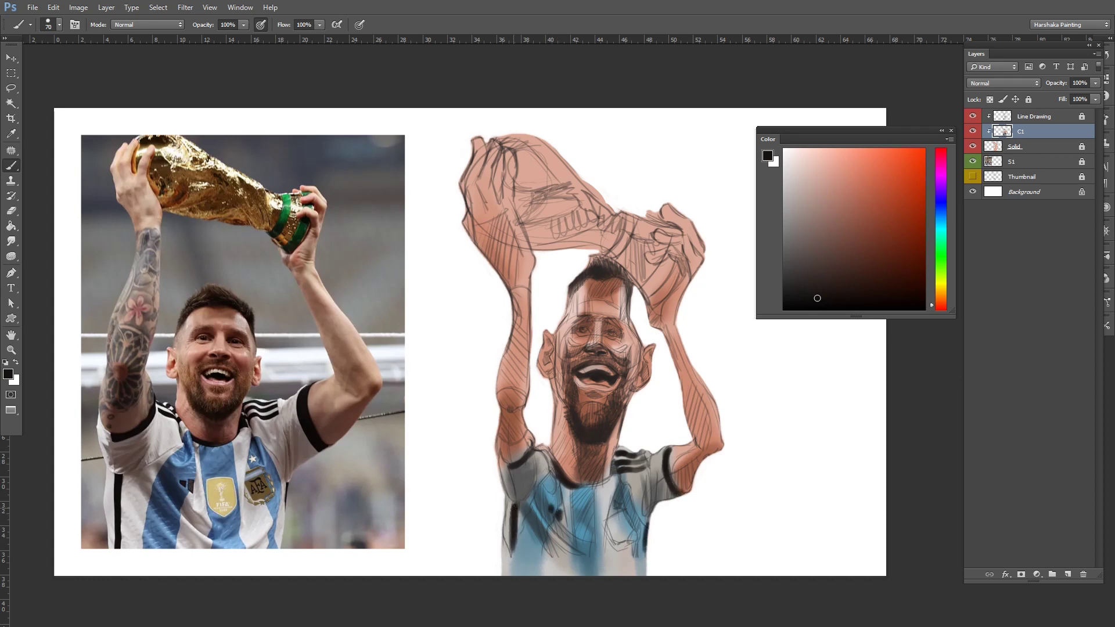
Step: Paint a brown badge patch on the jersey
left_click(552, 511, "alt")
left_click(563, 475, "alt")
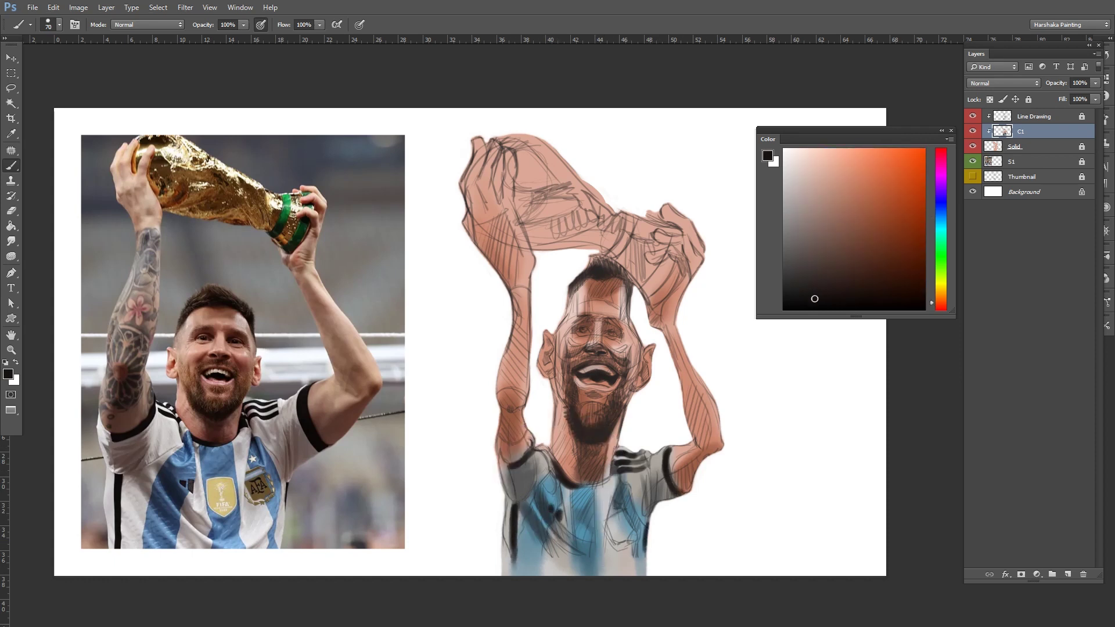
left_click(868, 234)
left_click_drag(610, 520, 620, 531)
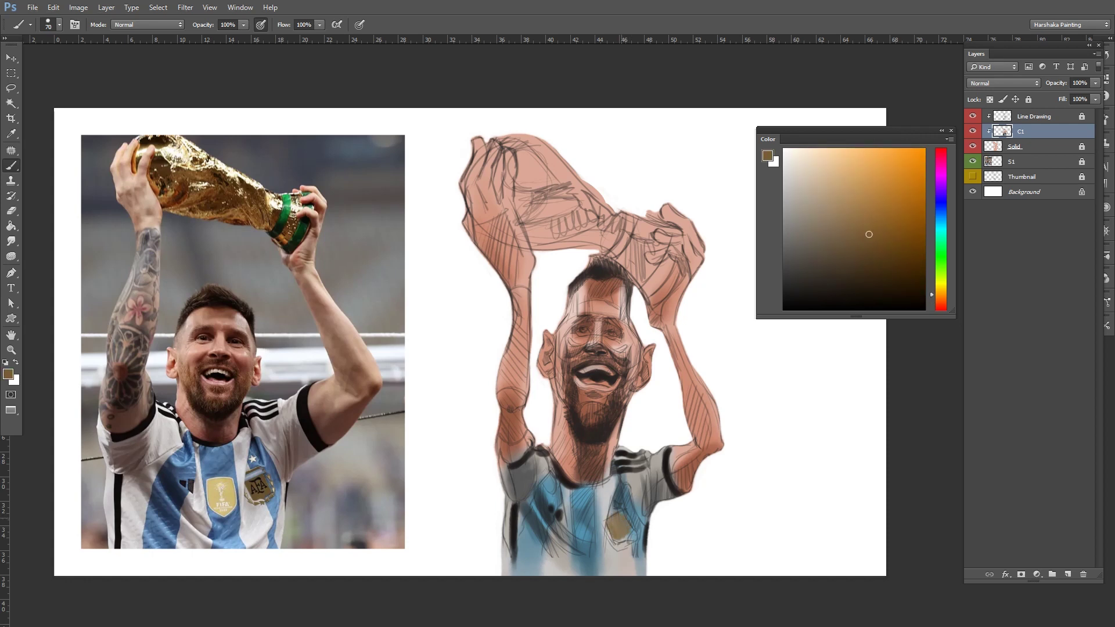
Step: Fill the trophy with tan and shade across it in a deeper tan
left_click(794, 203)
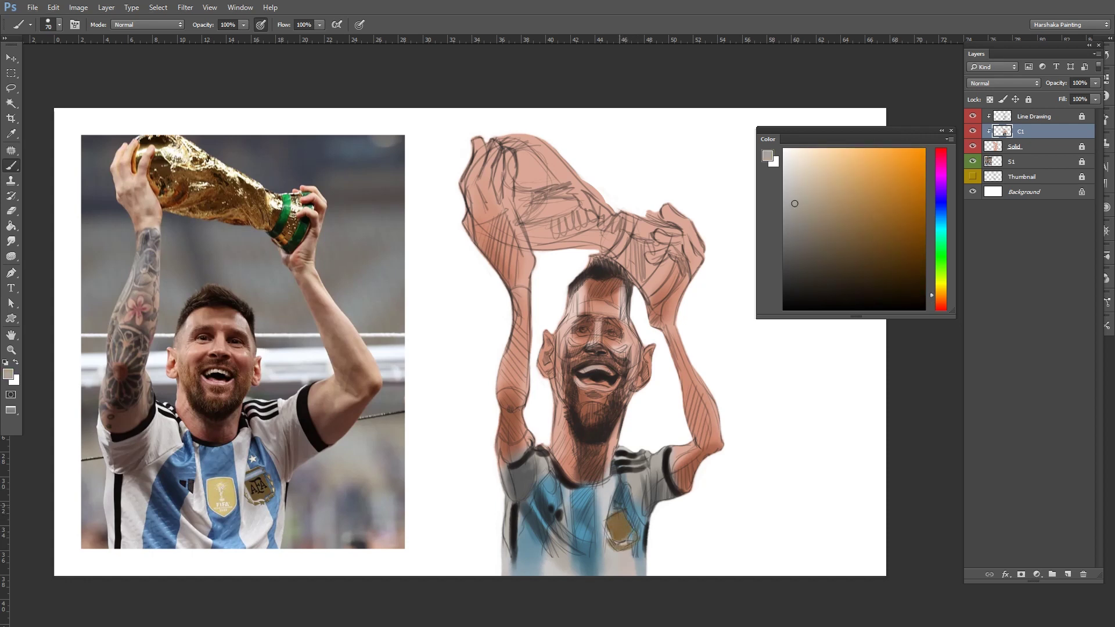
scroll(317, 570, "down", 1)
left_click(849, 183)
key("bracketright")
key("bracketright")
mouse_move(513, 210)
left_mouse_down()
mouse_move(508, 181)
mouse_move(581, 250)
mouse_move(632, 320)
left_mouse_up()
left_click(873, 213)
mouse_move(510, 240)
left_mouse_down()
mouse_move(568, 247)
mouse_move(592, 267)
left_mouse_up()
Step: Paint dark green bands around the trophy's base
left_click(941, 263)
left_click(893, 263)
left_click_drag(645, 287, 620, 325)
mouse_move(607, 248)
left_mouse_down()
mouse_move(586, 284)
mouse_move(624, 325)
mouse_move(615, 318)
left_mouse_up()
left_click(557, 232, "alt")
left_click(630, 305, "alt")
left_click_drag(598, 268, 582, 285)
left_click(900, 219)
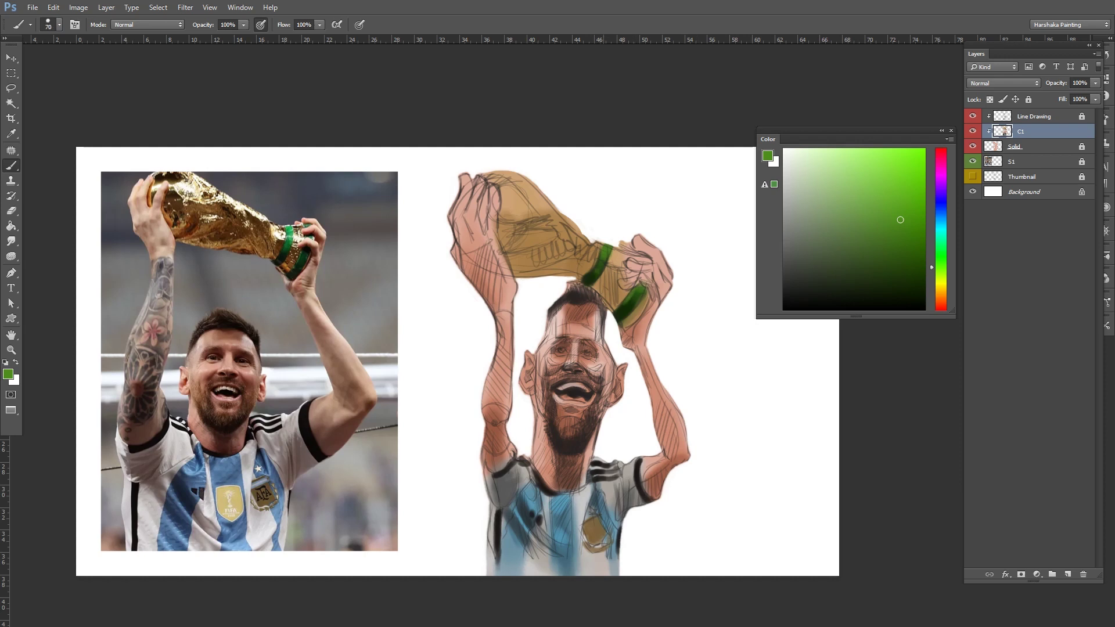
Step: Shade the trophy's left side and top in dark brown with a larger brush
left_click(511, 229, "alt")
mouse_move(498, 244)
left_mouse_down()
mouse_move(523, 224)
mouse_move(552, 224)
mouse_move(557, 244)
mouse_move(632, 299)
mouse_move(530, 237)
left_mouse_up()
key("bracketright")
mouse_move(482, 175)
left_mouse_down()
mouse_move(526, 202)
mouse_move(514, 244)
mouse_move(531, 262)
left_mouse_up()
left_click(883, 269)
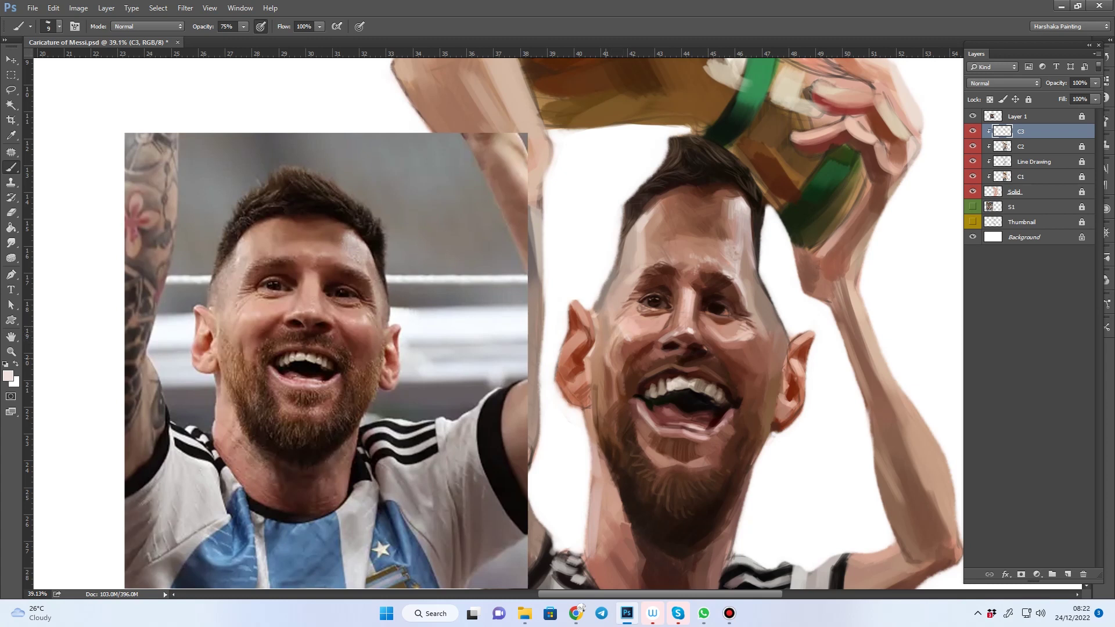
left_click(623, 353, "alt")
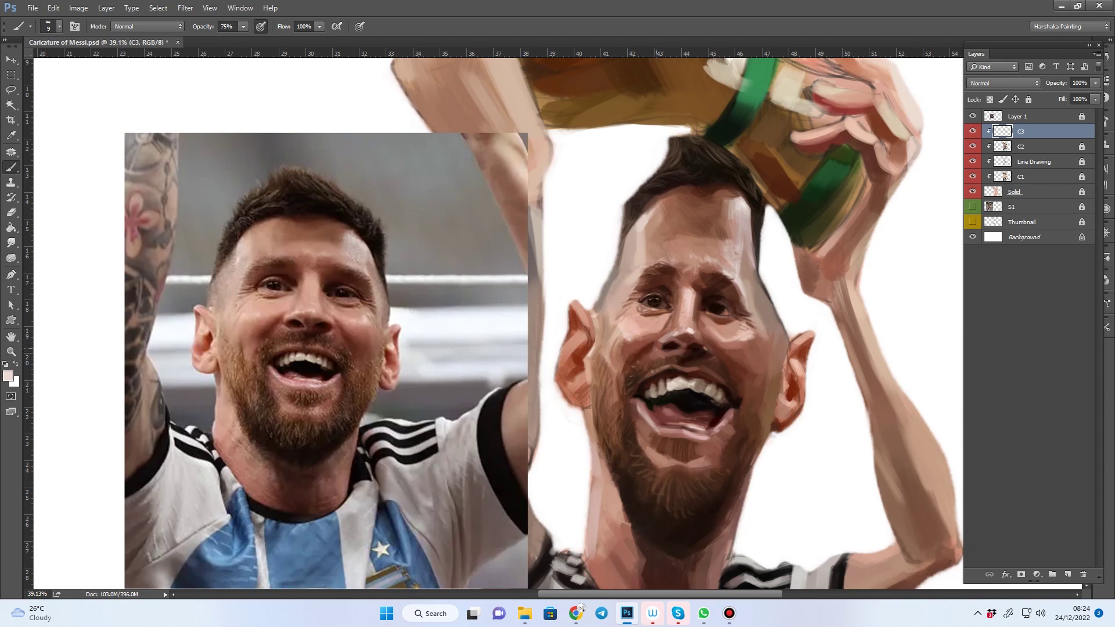
left_click(650, 349, "alt")
left_click(735, 373, "alt")
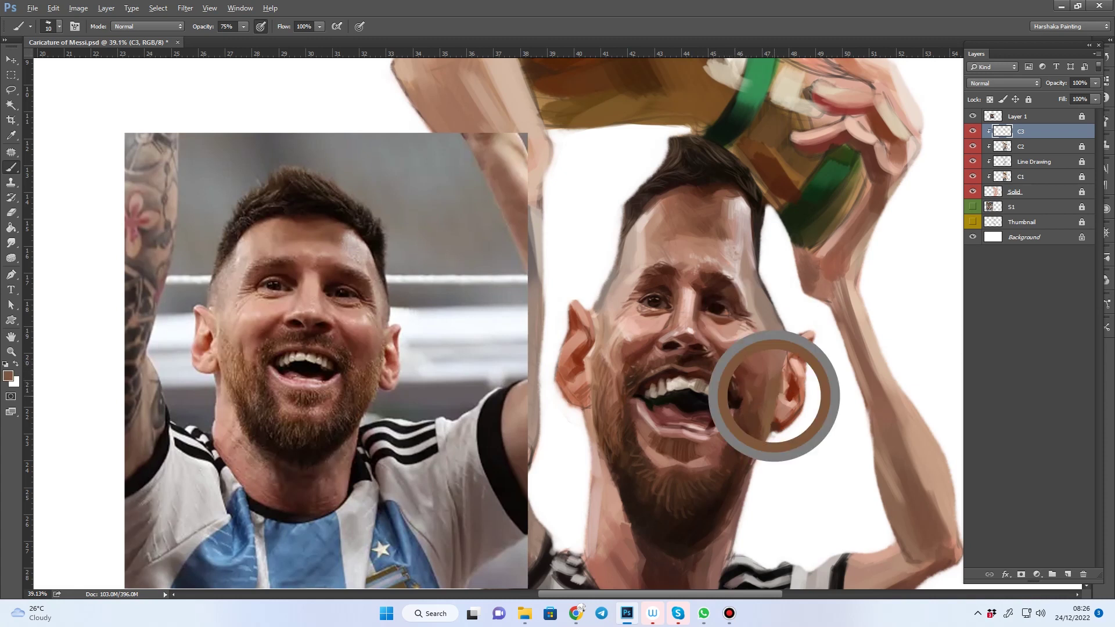
key("Return")
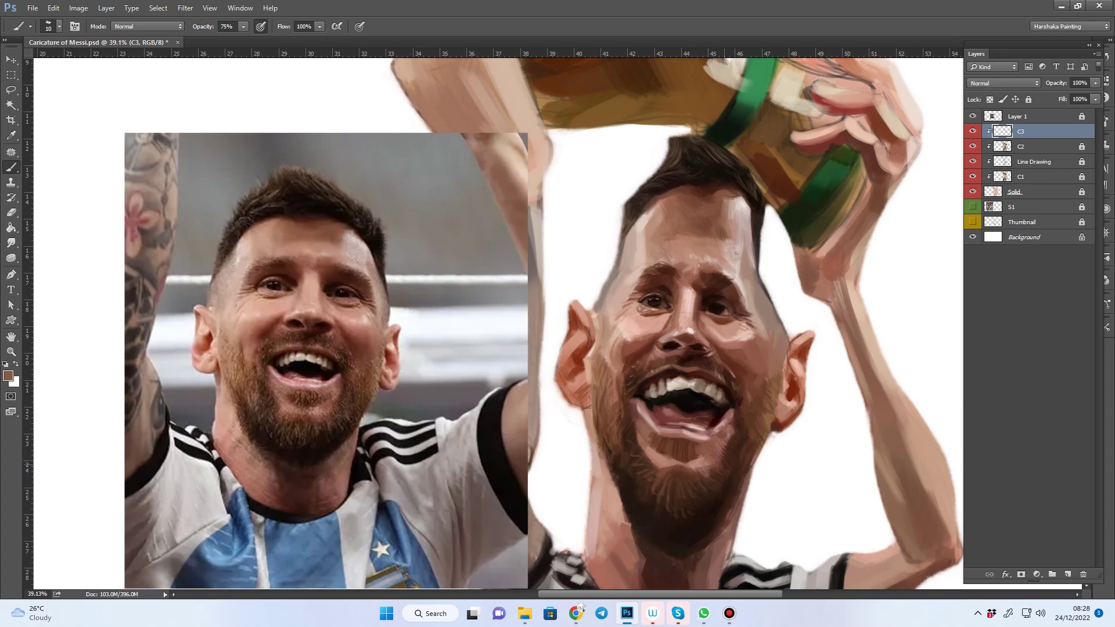
left_click(765, 335, "alt")
left_click(682, 505, "alt")
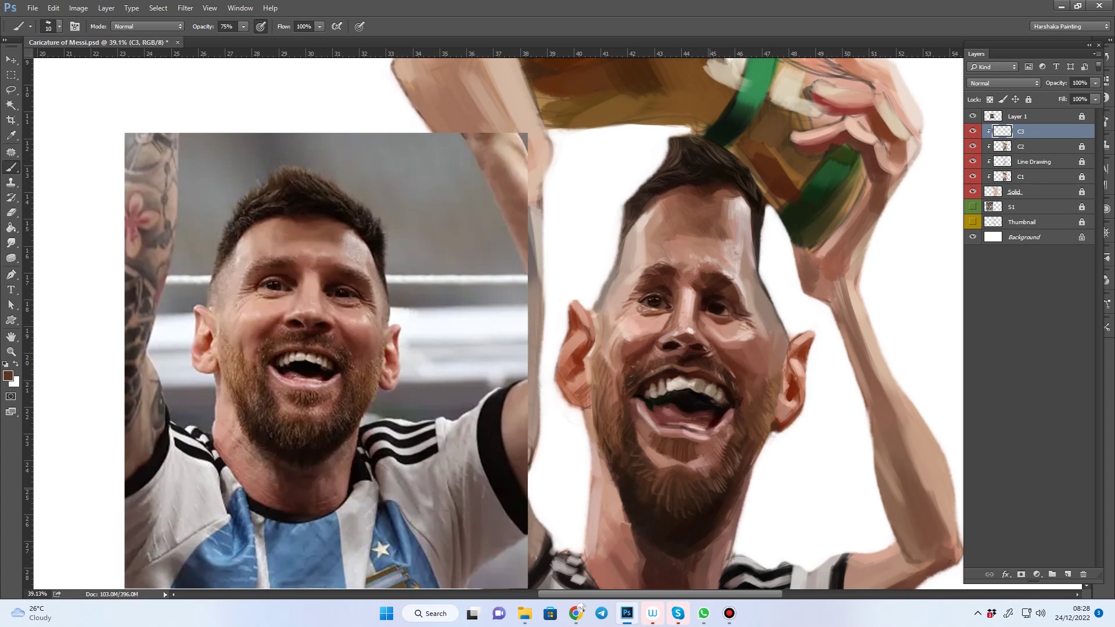
left_click(782, 397, "alt")
left_click(771, 367, "alt")
left_click(763, 361, "alt")
left_click(752, 362, "alt")
left_click(761, 353, "alt")
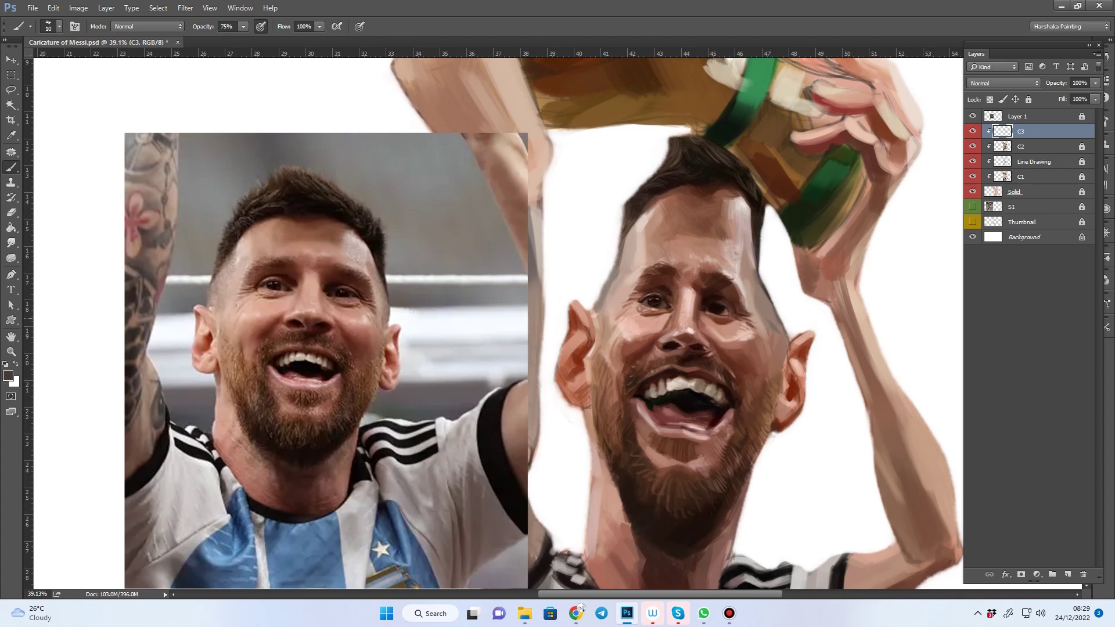
key("ctrl+0")
key("ctrl+s")
Step: Lighten the left jaw edge with light pink and shade the neck edge reddish-brown
scroll(712, 384, "up", 3)
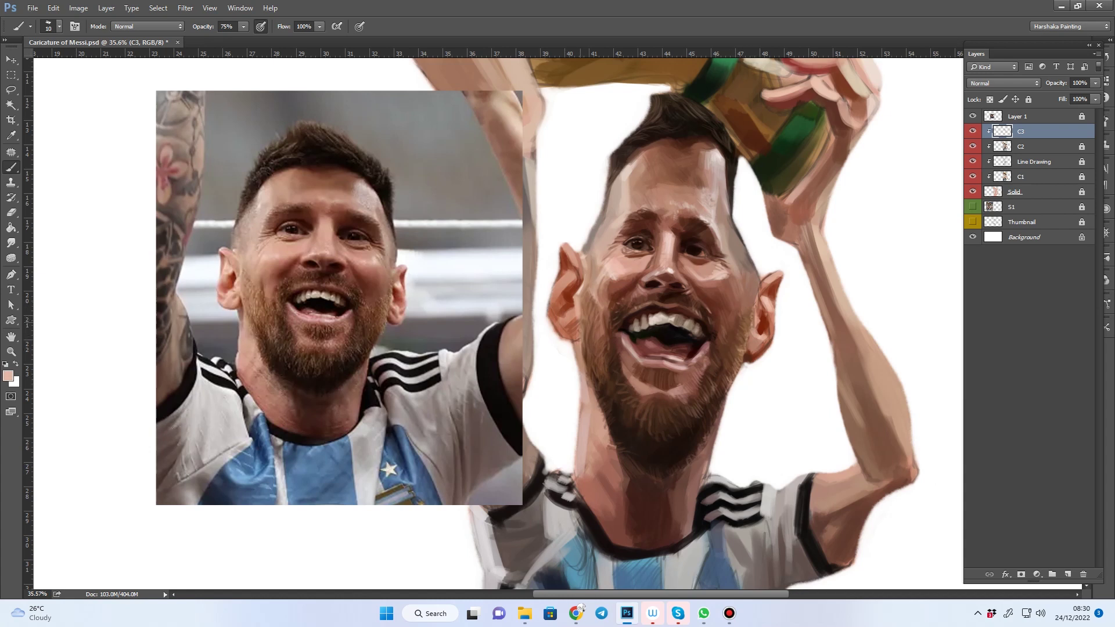
mouse_move(583, 346)
left_mouse_down()
mouse_move(596, 456)
mouse_move(588, 473)
left_mouse_up()
left_click(589, 435, "alt")
left_click_drag(595, 426, 585, 444)
left_click(581, 360, "alt")
left_click_drag(577, 355, 576, 452)
left_click_drag(597, 410, 601, 419)
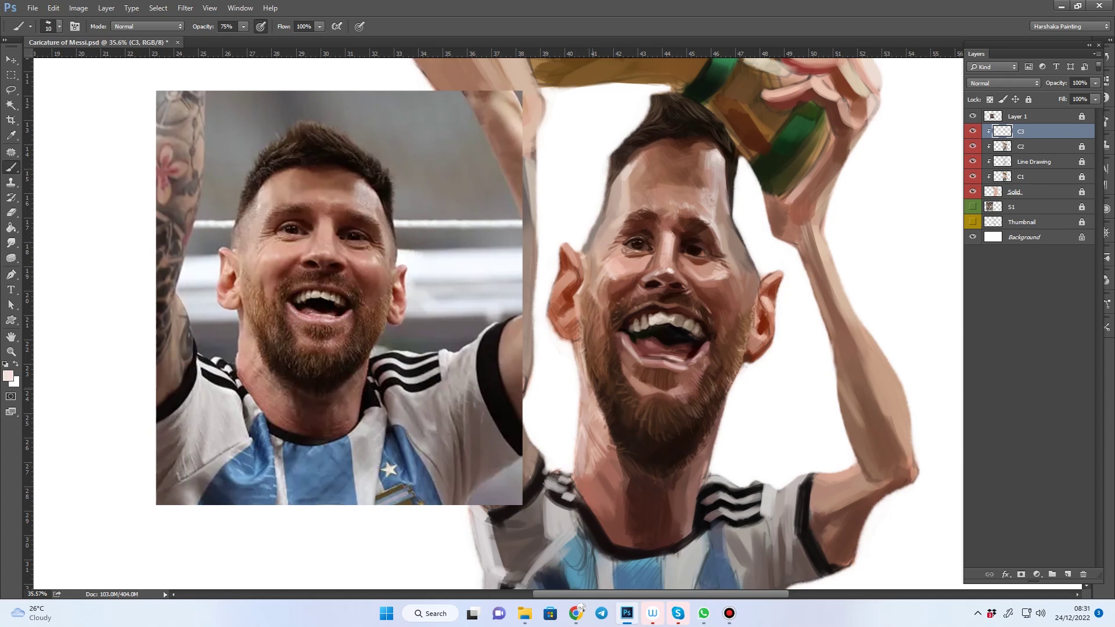
Step: Add small light strokes on the left cheek, temple and forehead
left_click_drag(595, 262, 595, 285)
left_click_drag(599, 254, 598, 279)
left_click_drag(619, 182, 623, 196)
left_click(621, 190, "alt")
left_click_drag(610, 217, 610, 232)
left_click_drag(615, 207, 615, 220)
left_click(672, 203, "alt")
left_click_drag(643, 179, 643, 192)
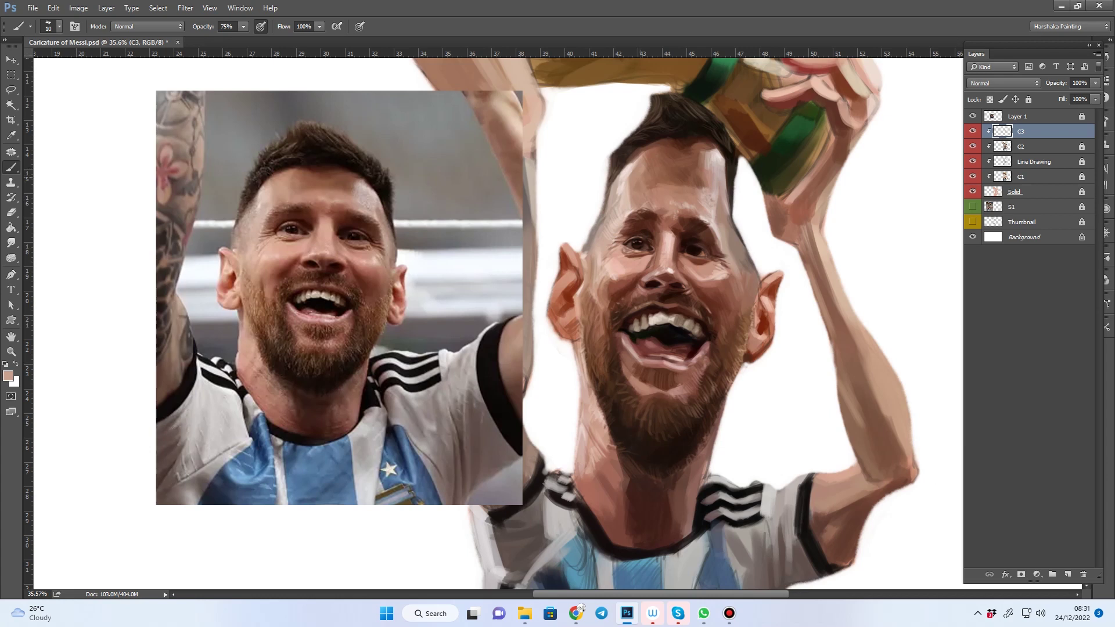
Step: Darken the area near the left eye and highlight the right cheek
left_click(642, 186, "alt")
left_click(615, 277, "alt")
left_click(604, 302, "alt")
left_click_drag(605, 249, 619, 252)
left_click(599, 274, "alt")
left_click_drag(734, 287, 738, 307)
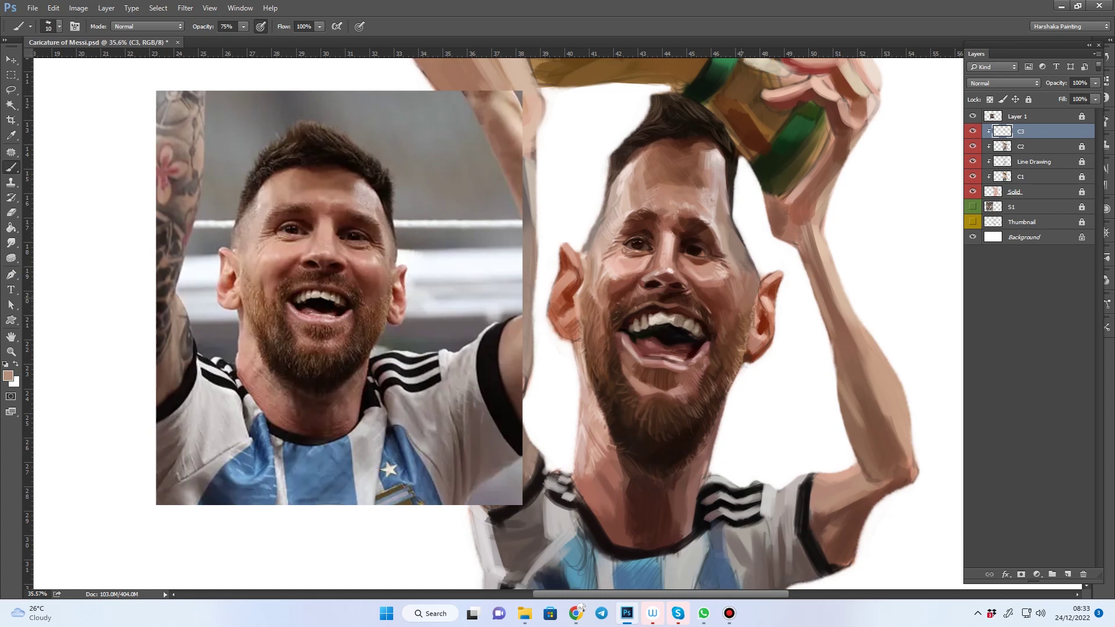
left_click(720, 348, "alt")
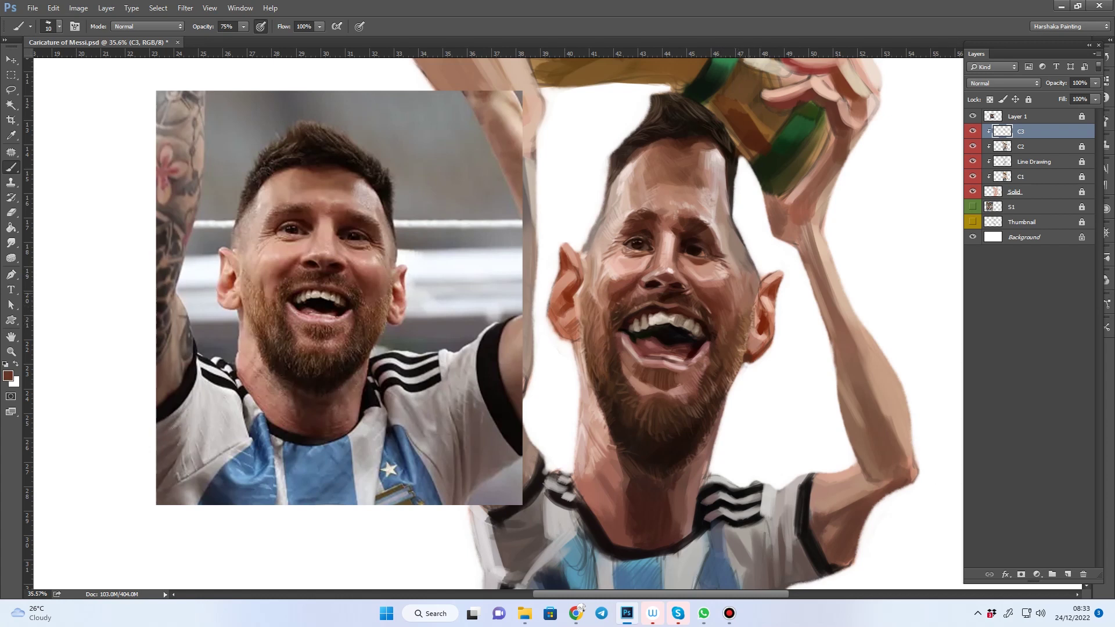